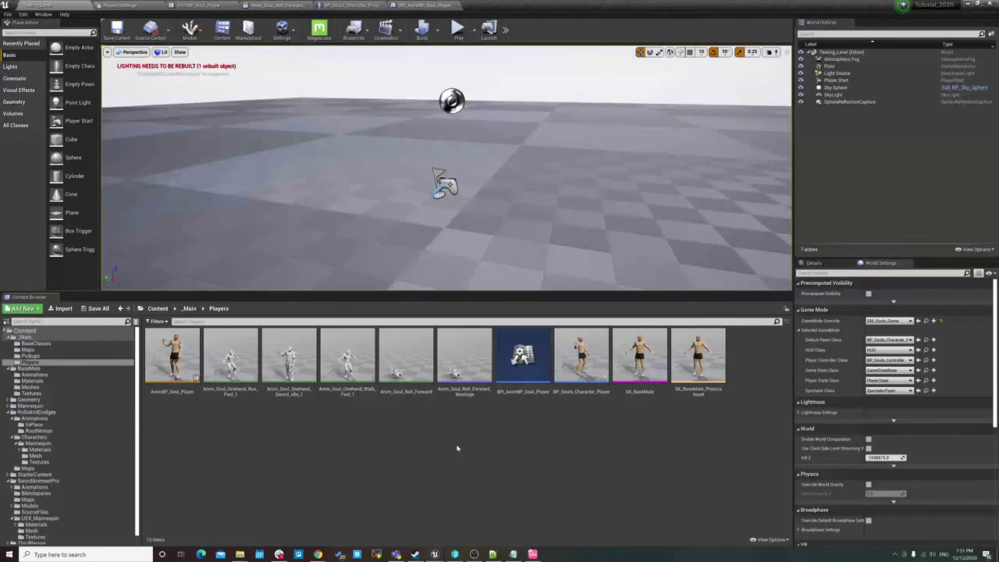
Open the BP_Souls_Character_Player blueprint's Event Graph
double_click(582, 355)
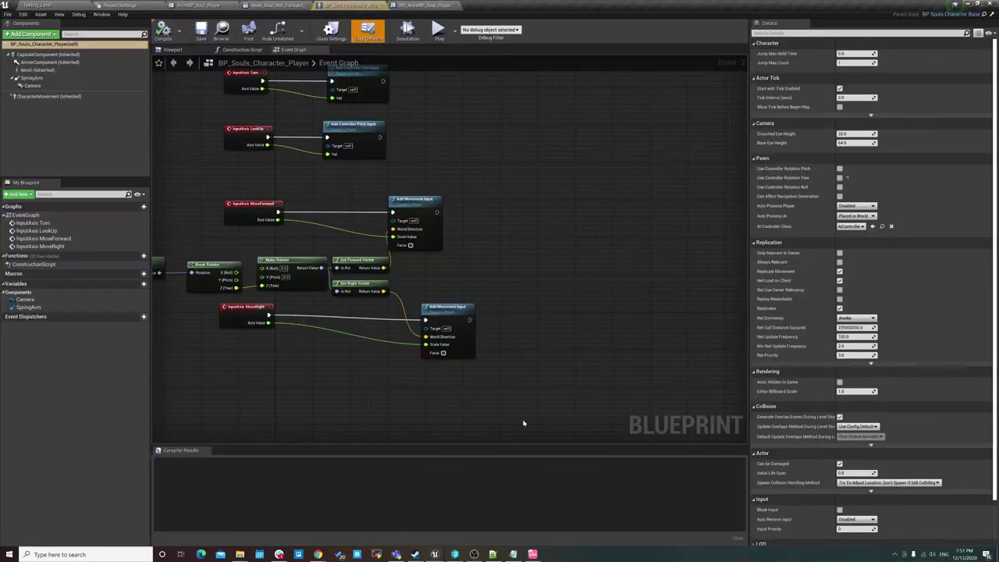
scroll(501, 191, down, 4)
scroll(509, 189, up, 4)
scroll(598, 189, down, 2)
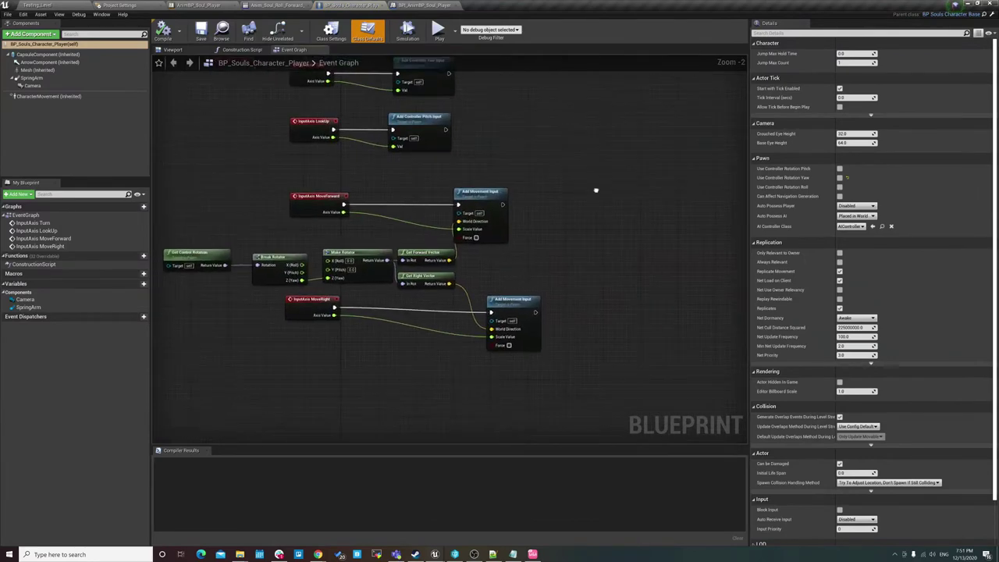
scroll(576, 224, down, 3)
Marquee-select all the turn, look-up and movement input nodes
right_click(556, 263)
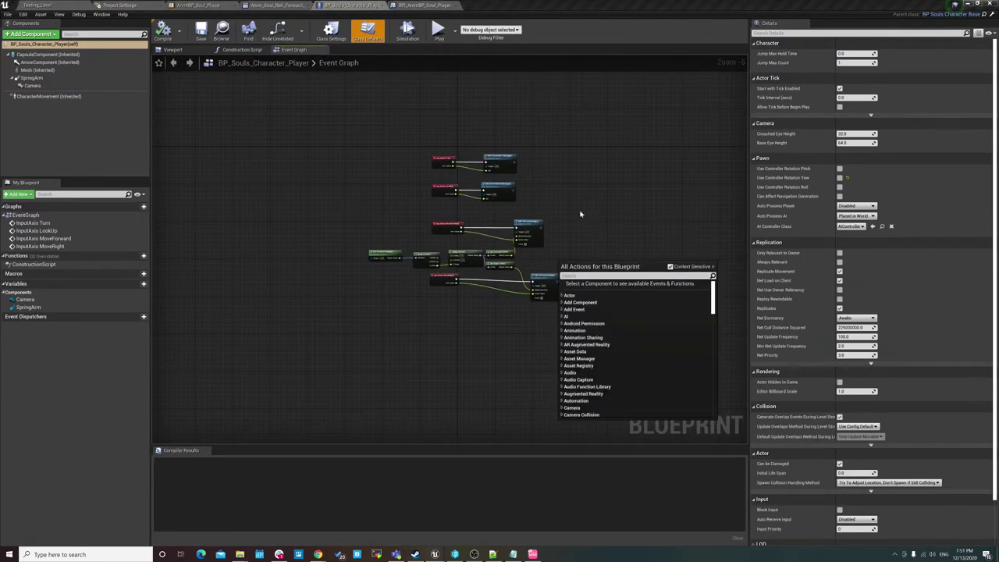
click(582, 207)
scroll(577, 222, up, 3)
scroll(579, 216, down, 3)
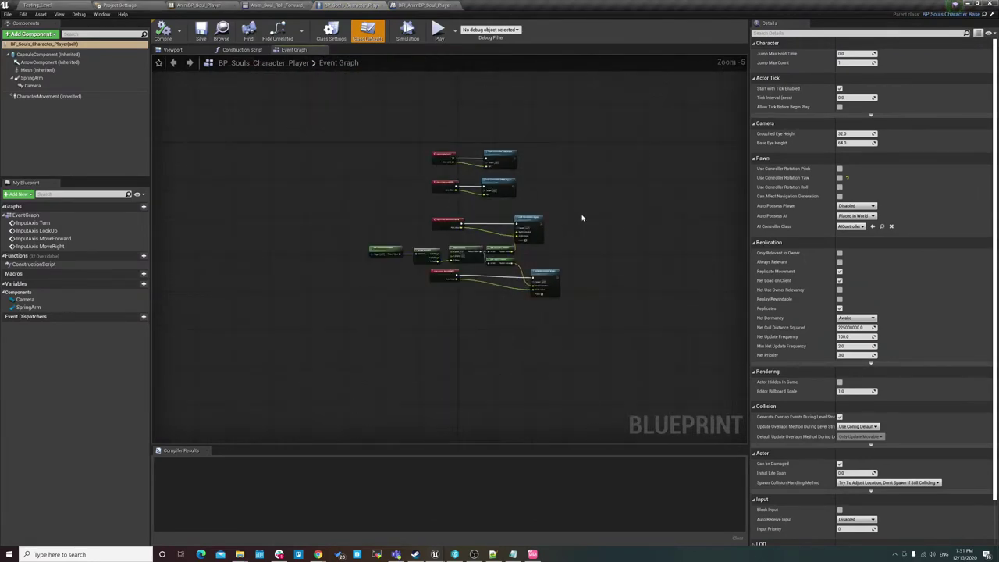
right_drag(578, 223, 581, 232)
scroll(549, 271, up, 1)
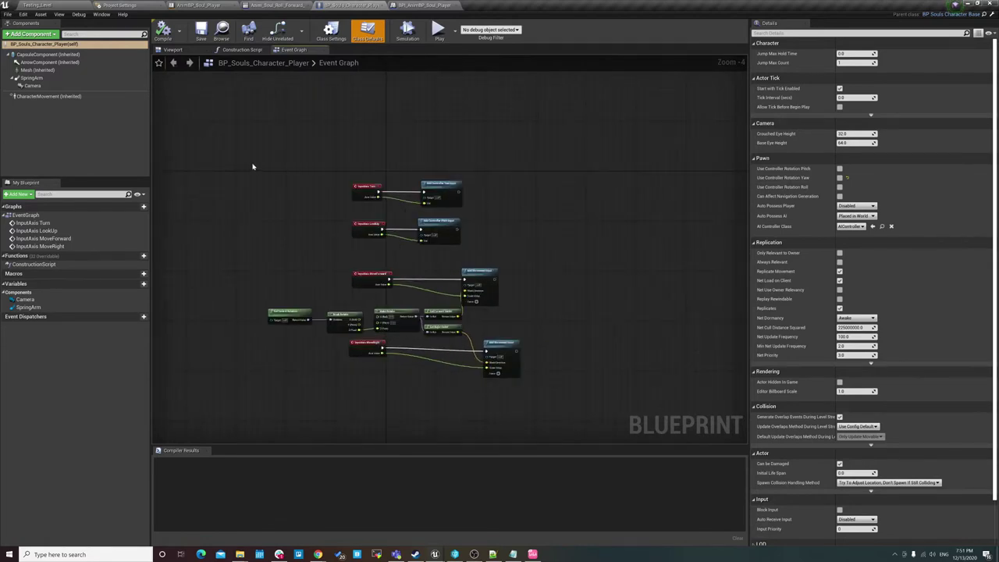
mouse_move(252, 164)
mouse_down()
mouse_move(564, 432)
mouse_move(536, 387)
mouse_up()
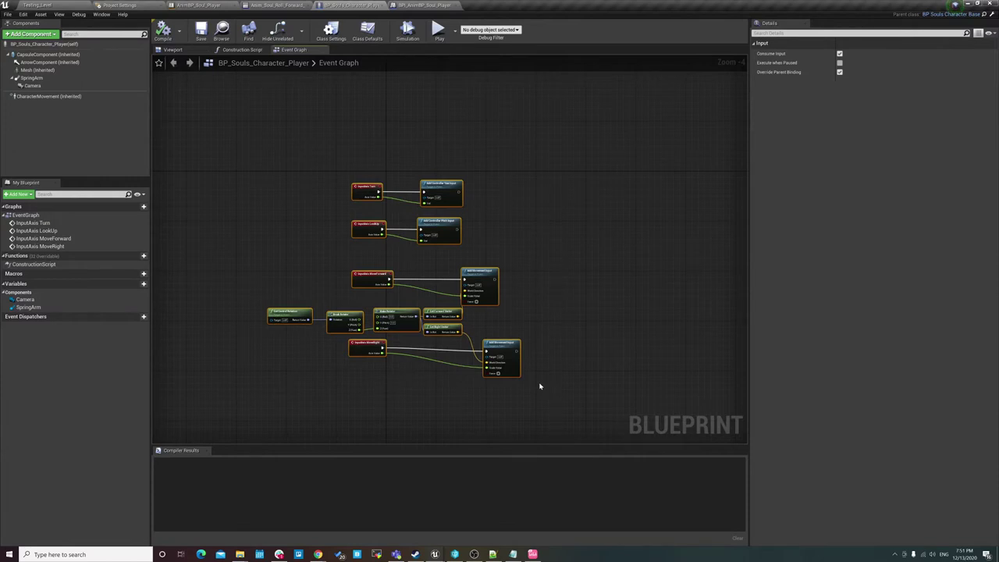
Wrap the selected input nodes in a comment box titled 'Input Movement'
text(c)
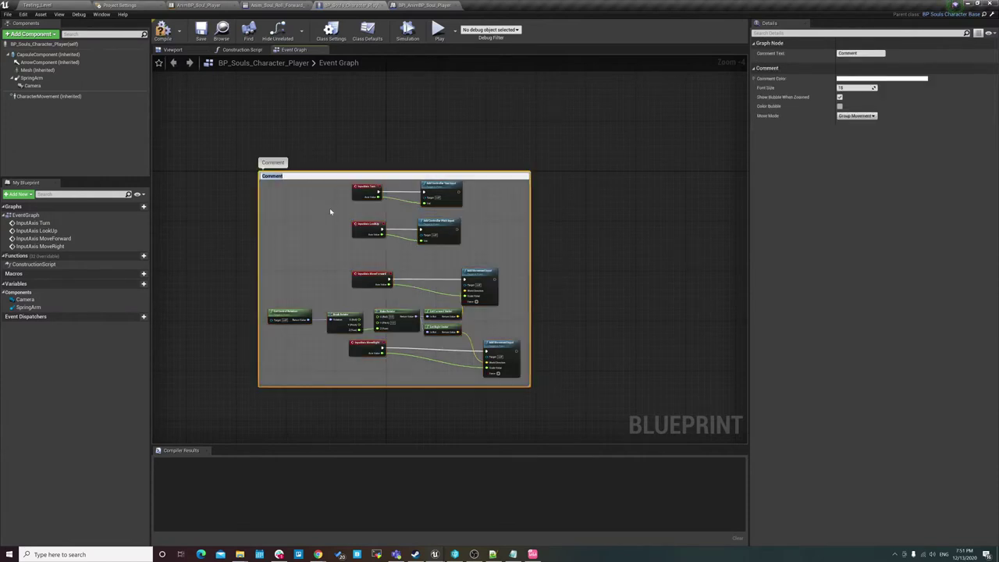
text(IN)
key(BackSpace)
key(BackSpace)
text(Move)
text(ment)
key(Return)
right_drag(576, 316, 631, 200)
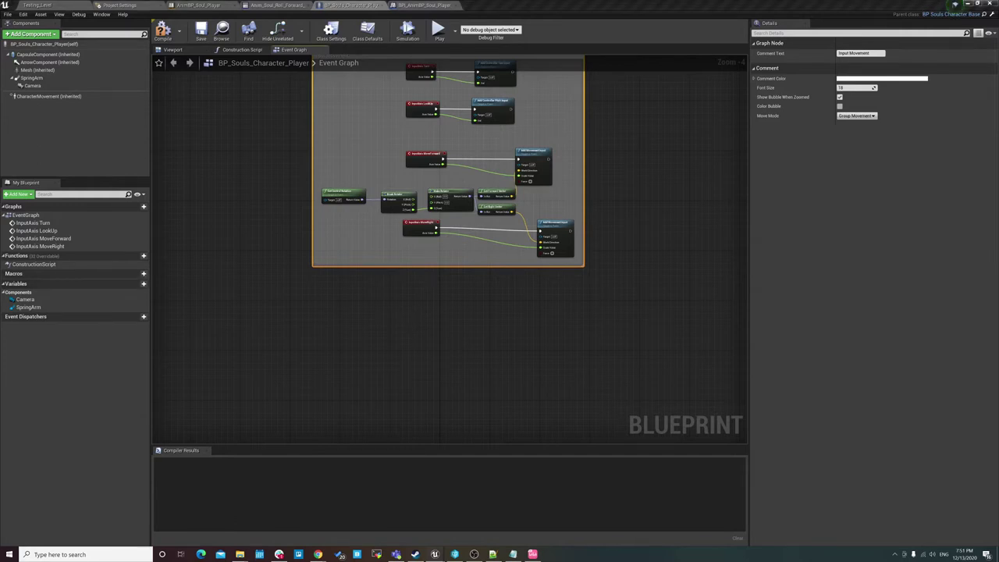
Add a new Boolean variable named 'rolling', then switch tabs to return to the level editor
click(138, 284)
text(rolli)
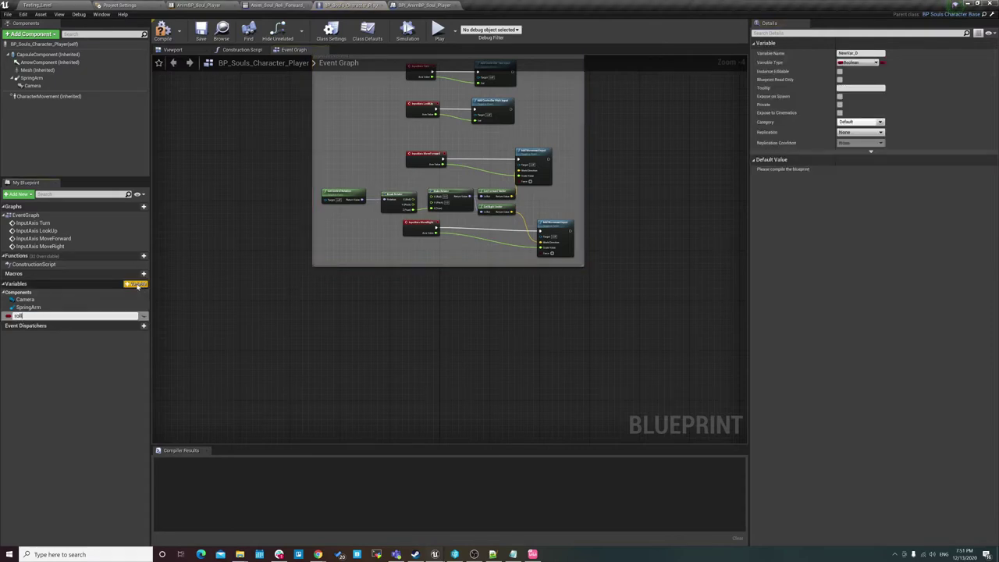
text(ng)
key(Return)
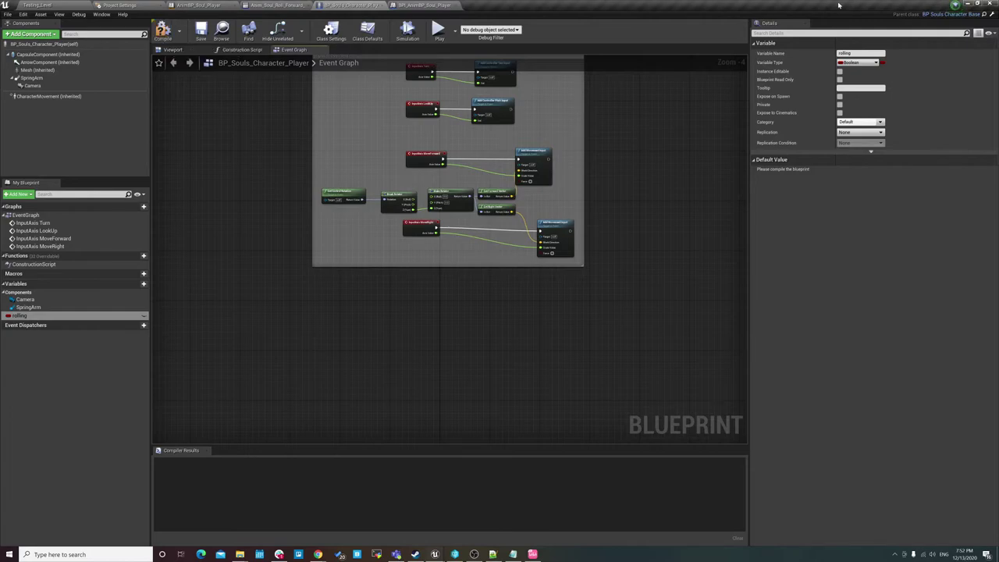
click(139, 3)
Open Project Settings from the Edit menu at the Engine Input page
click(36, 4)
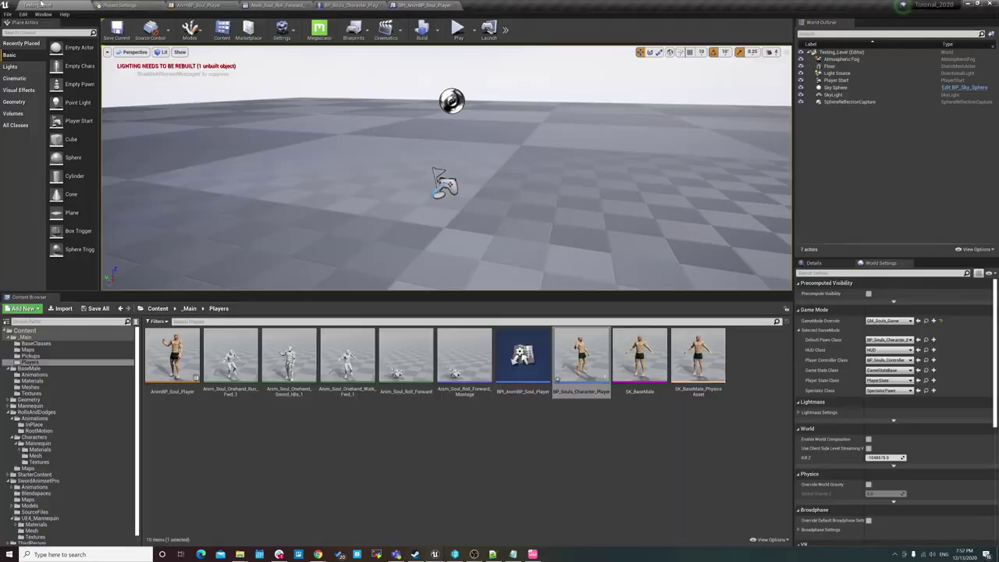
click(24, 14)
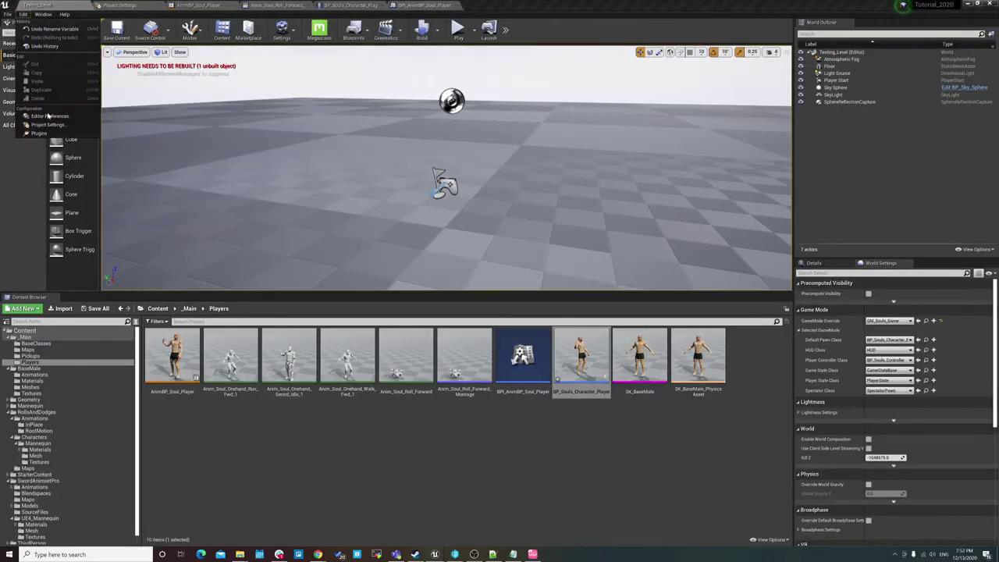
click(46, 125)
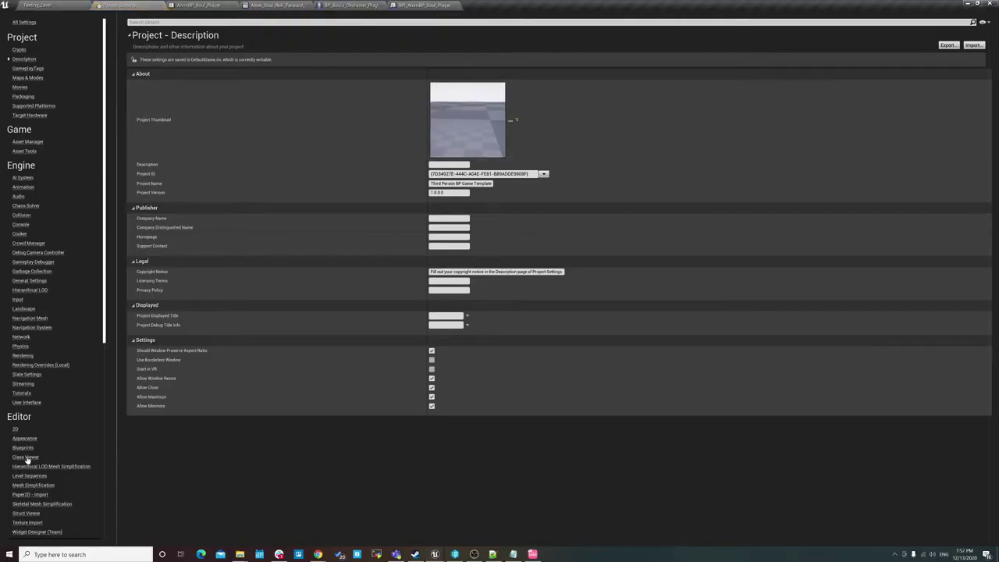
scroll(27, 365, down, 2)
click(17, 263)
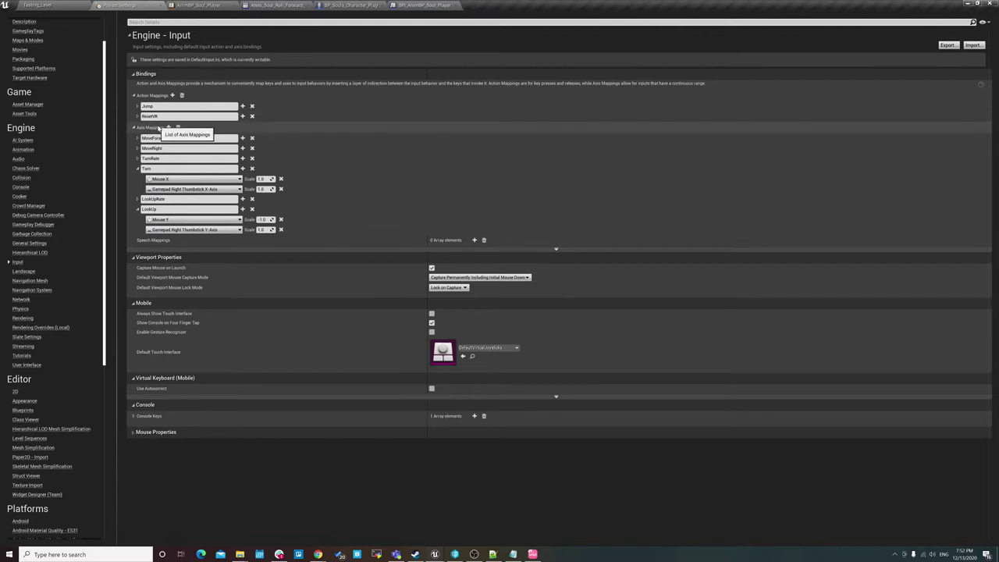
Collapse Axis Mappings so the Jump and ResetVR action mappings are visible
click(136, 127)
click(136, 127)
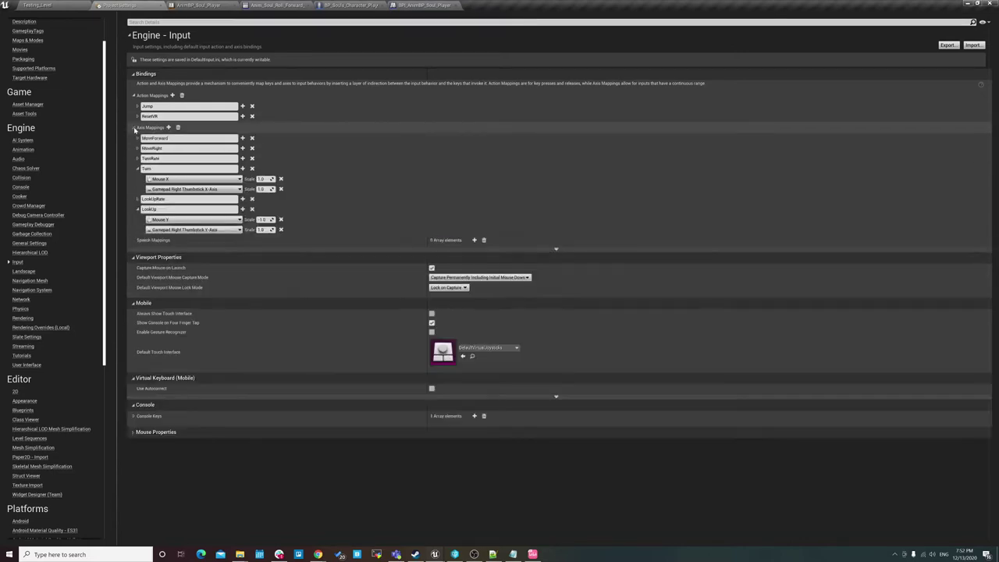
click(136, 128)
click(136, 127)
click(136, 127)
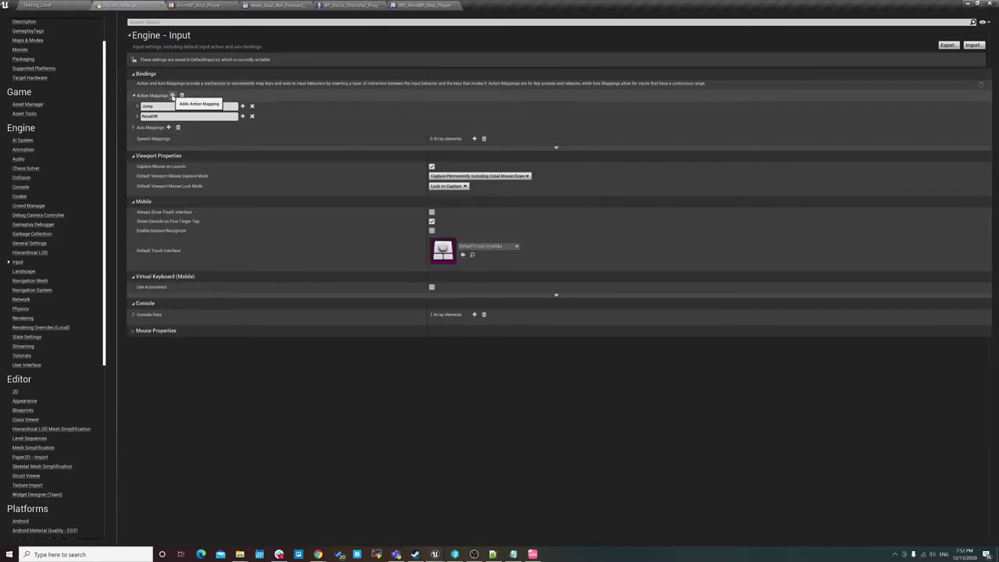
Add a new action mapping named Roll bound to Space Bar
click(173, 95)
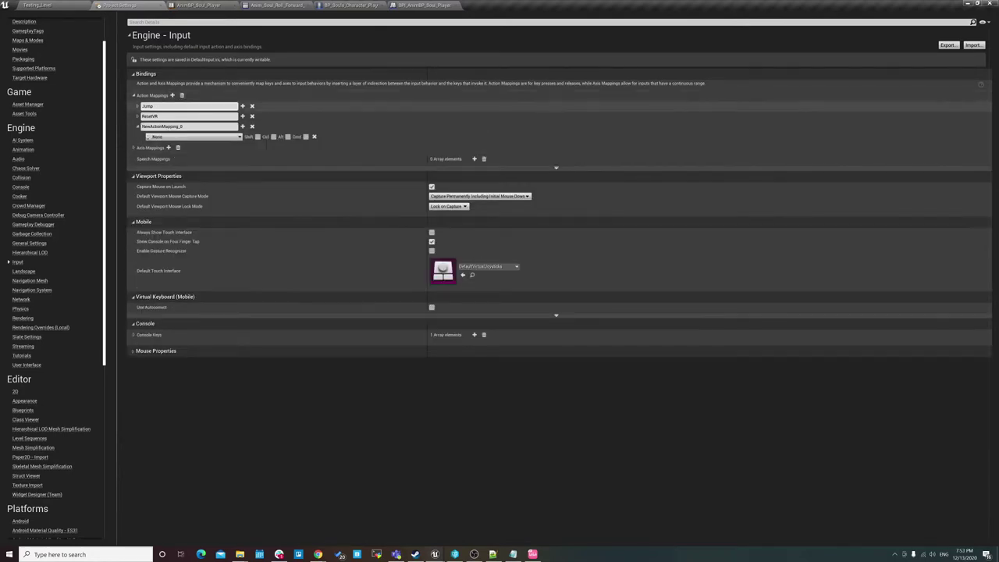
click(188, 125)
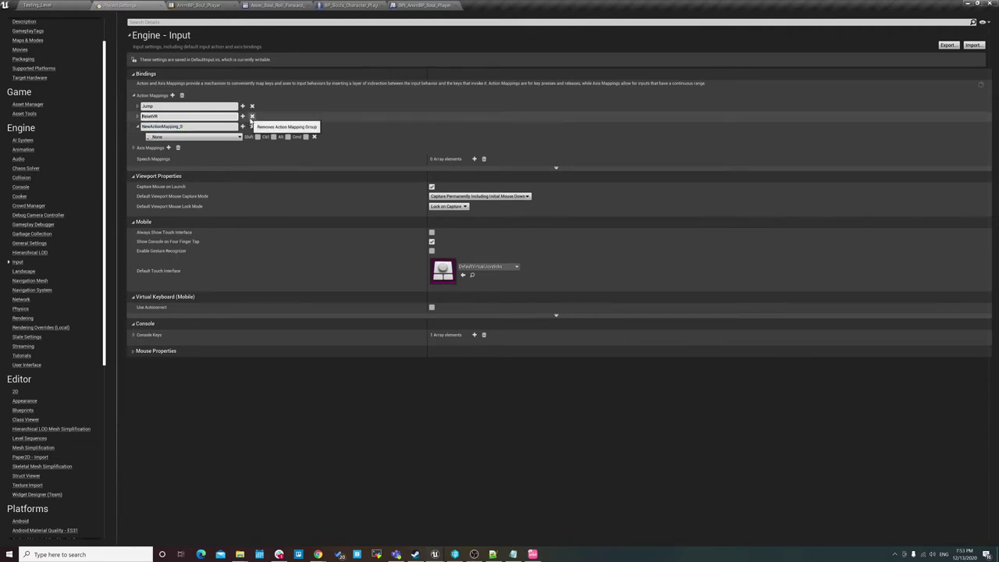
click(251, 116)
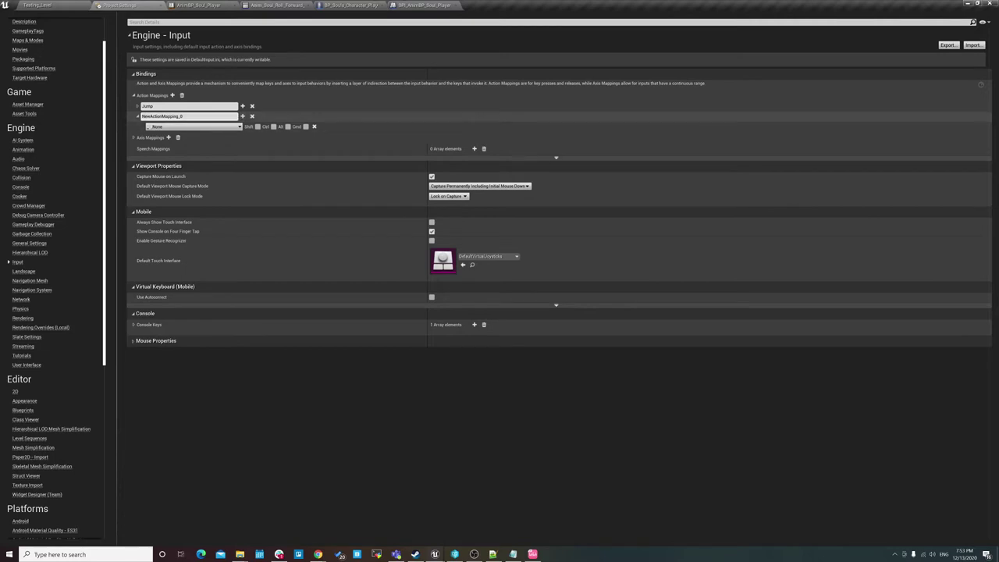
text(Roll)
click(212, 126)
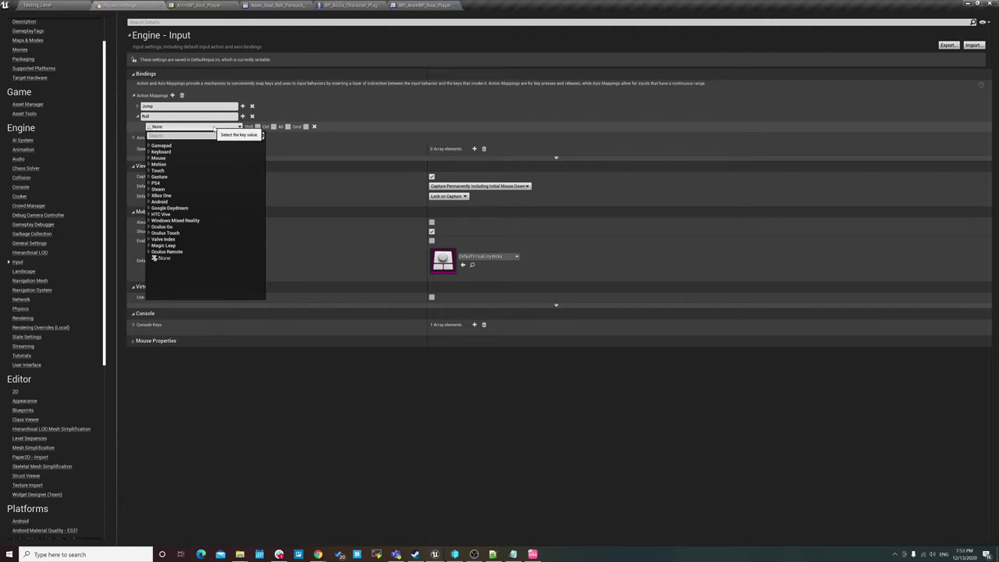
text(spa)
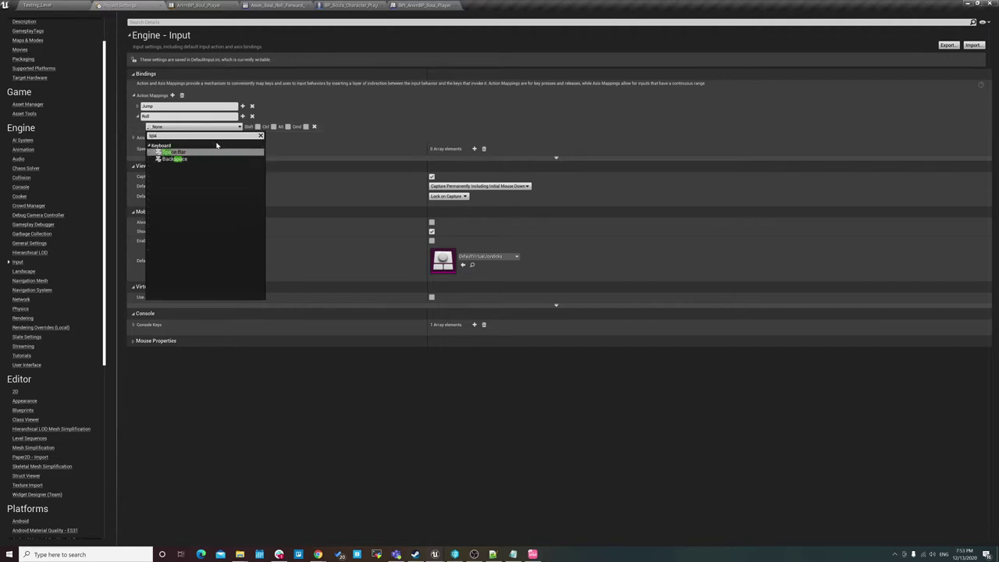
click(204, 152)
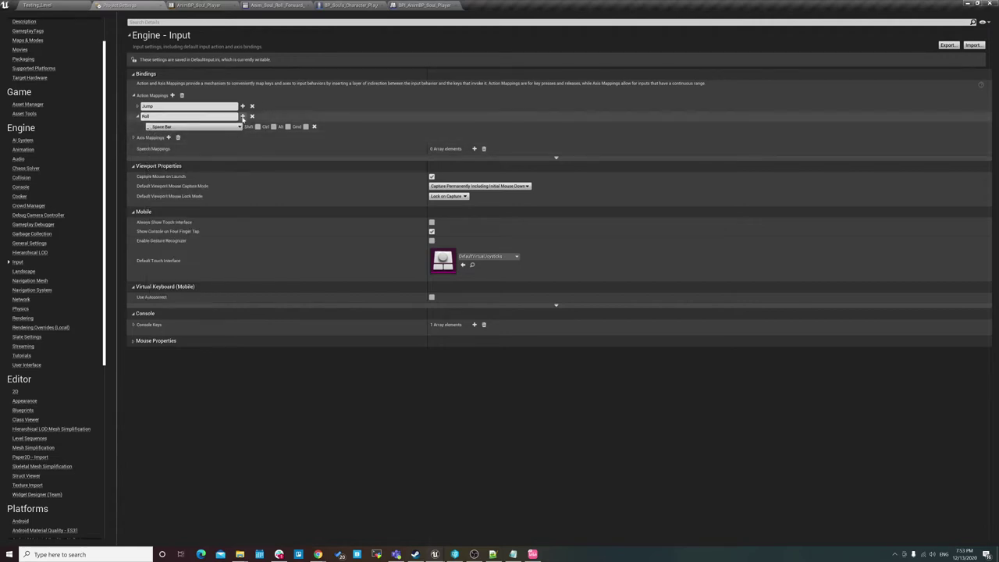
Bind Gamepad Face Button Bottom as a second key for Roll
click(242, 115)
click(213, 136)
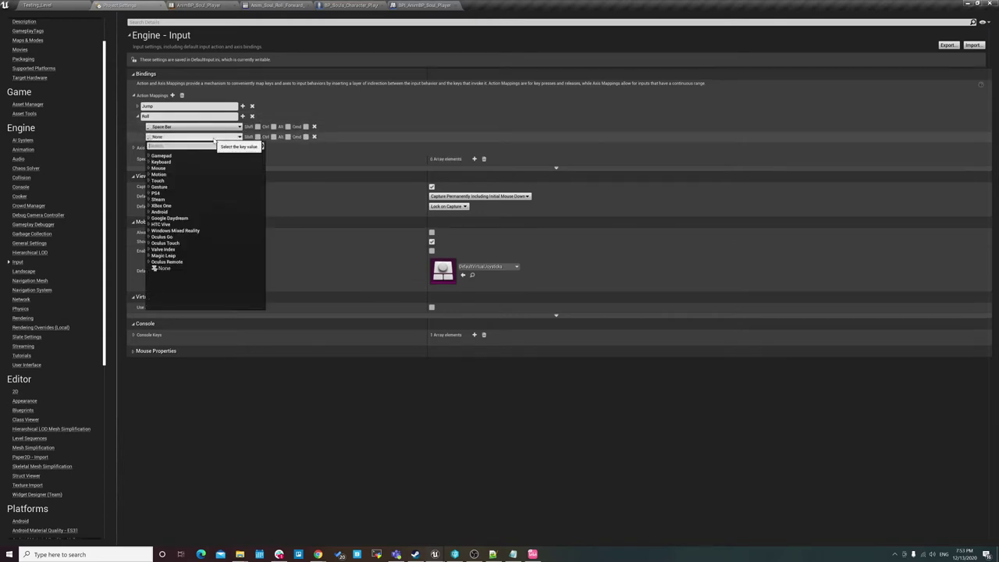
text(gam)
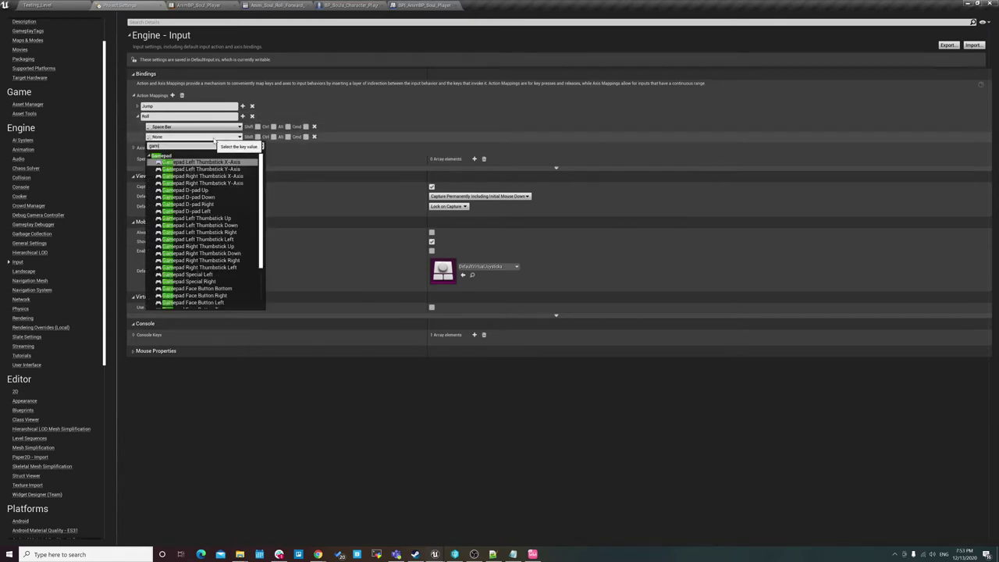
text(epad)
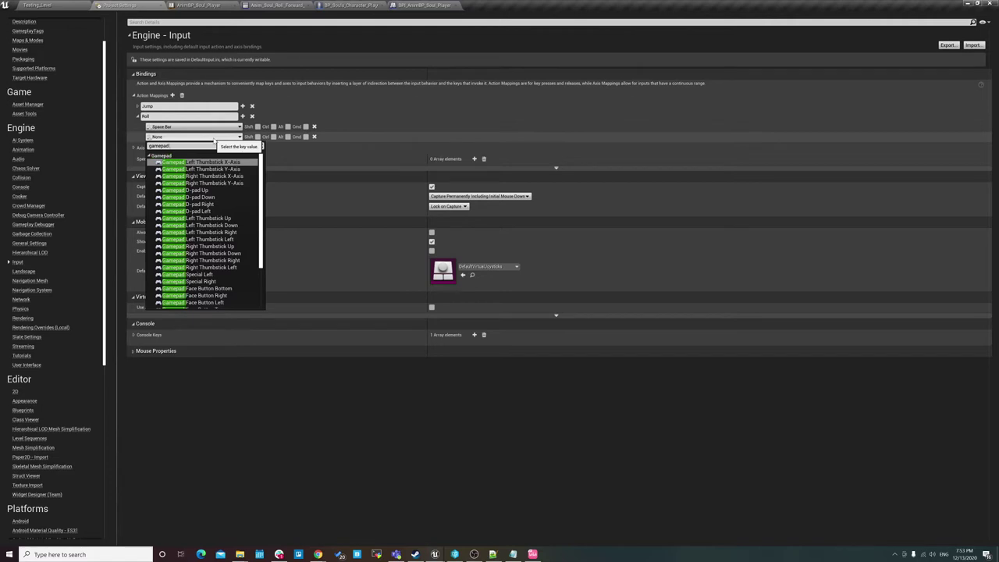
text( face b)
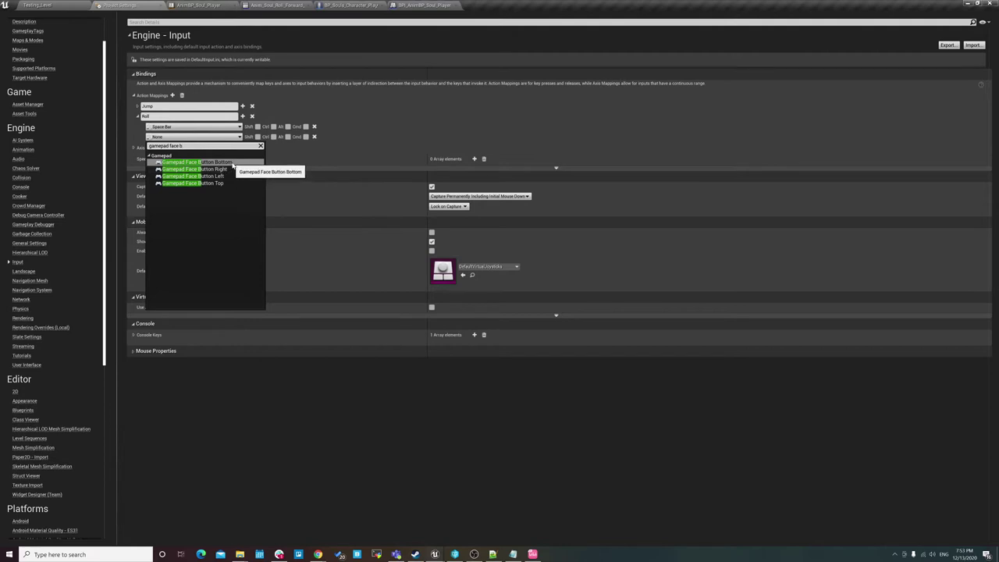
click(232, 163)
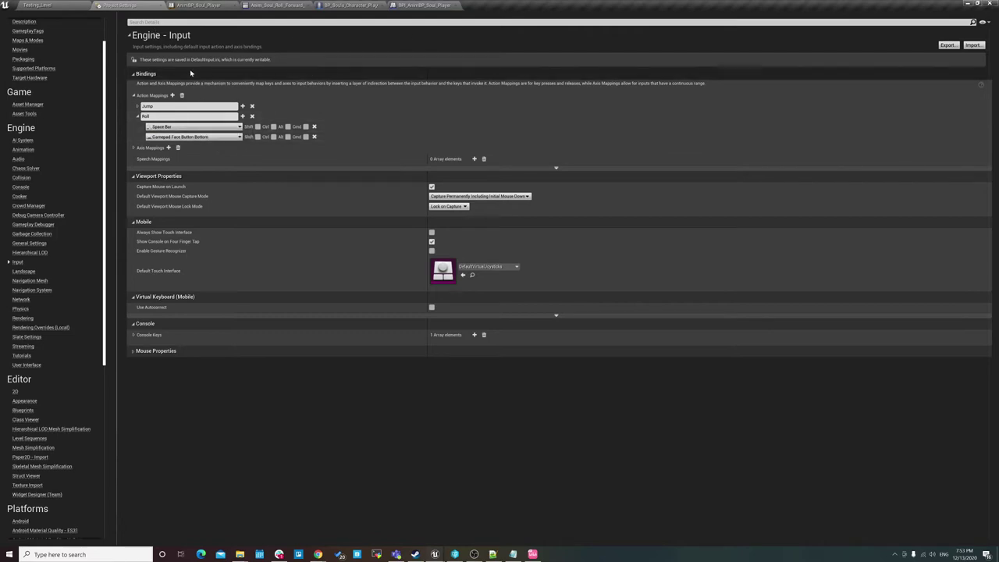
click(158, 116)
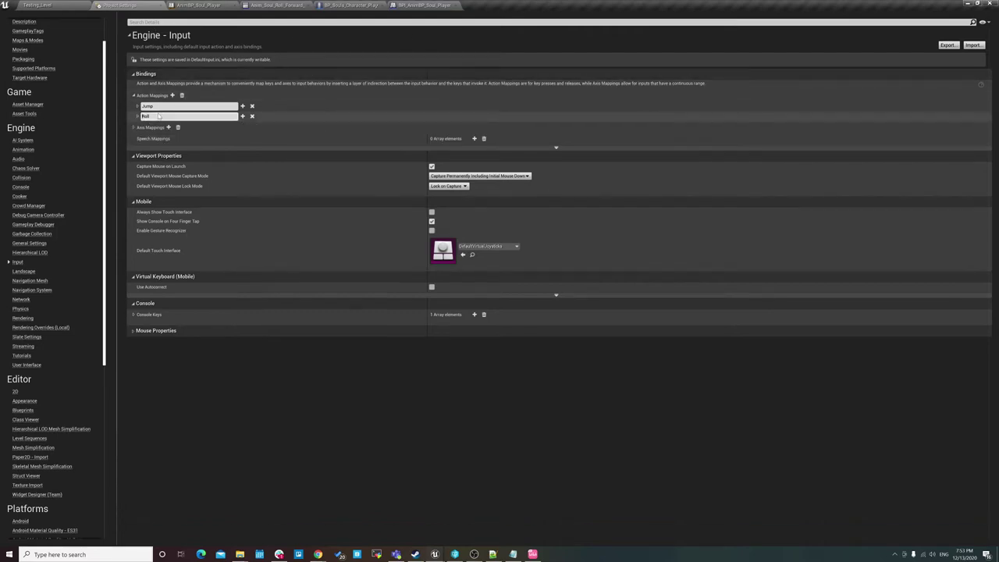
Place an InputAction Roll event node in the character blueprint's Event Graph
click(197, 5)
click(254, 5)
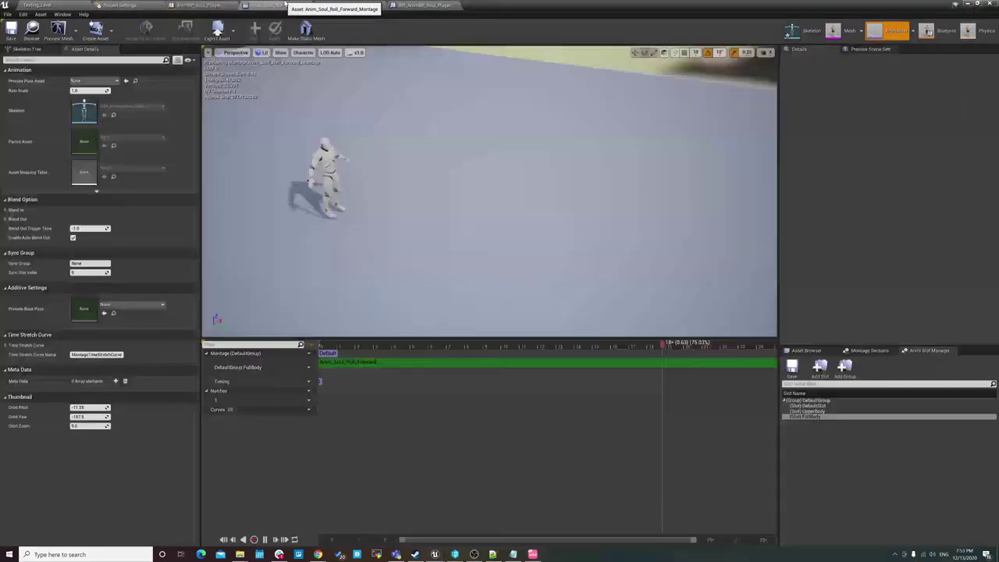
click(373, 5)
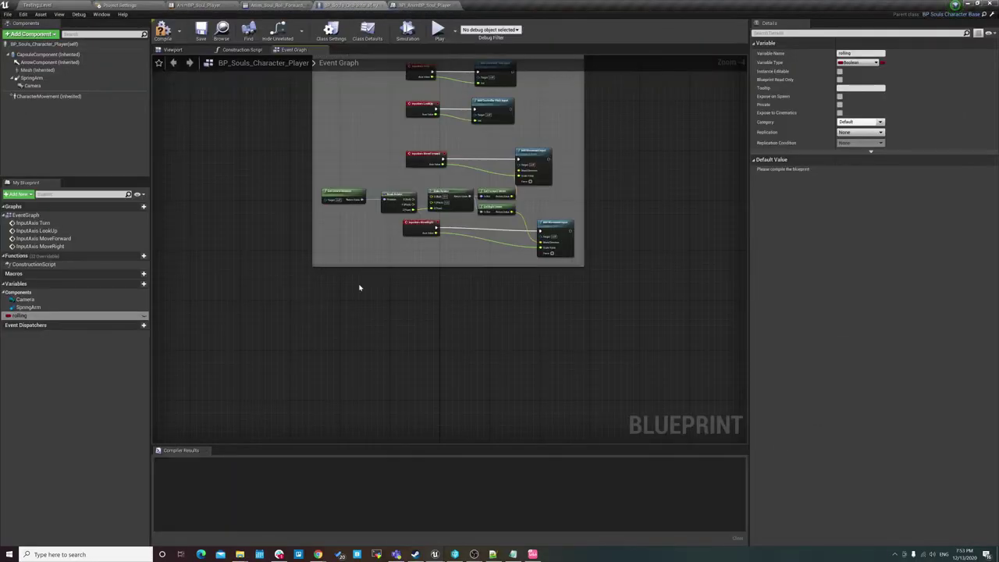
scroll(361, 286, up, 2)
right_click(308, 312)
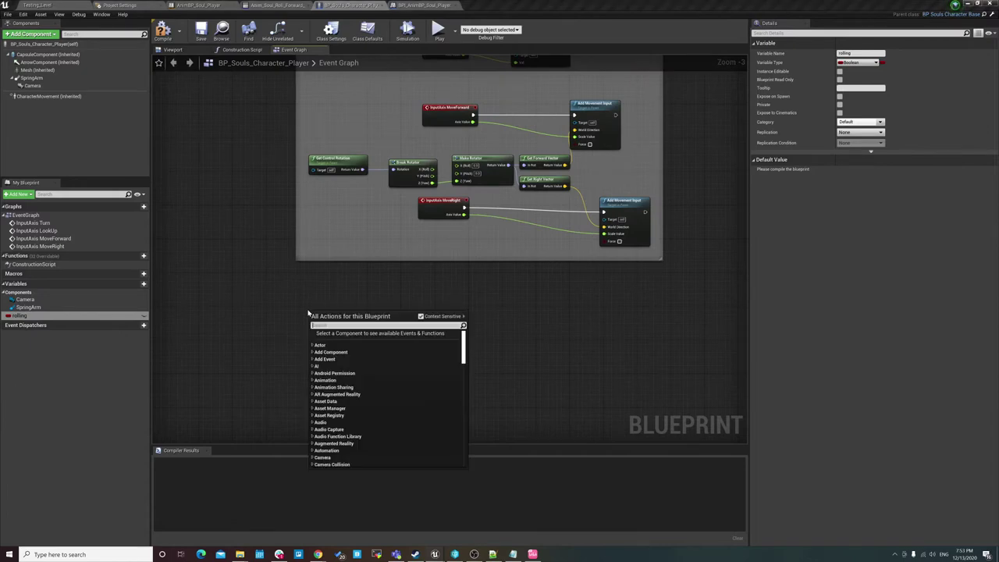
text(input)
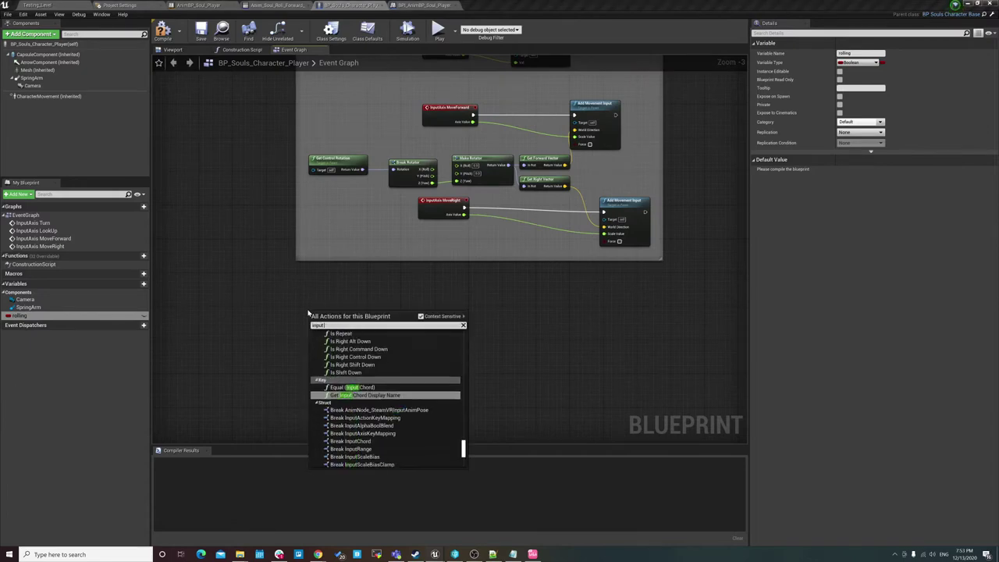
text( roll)
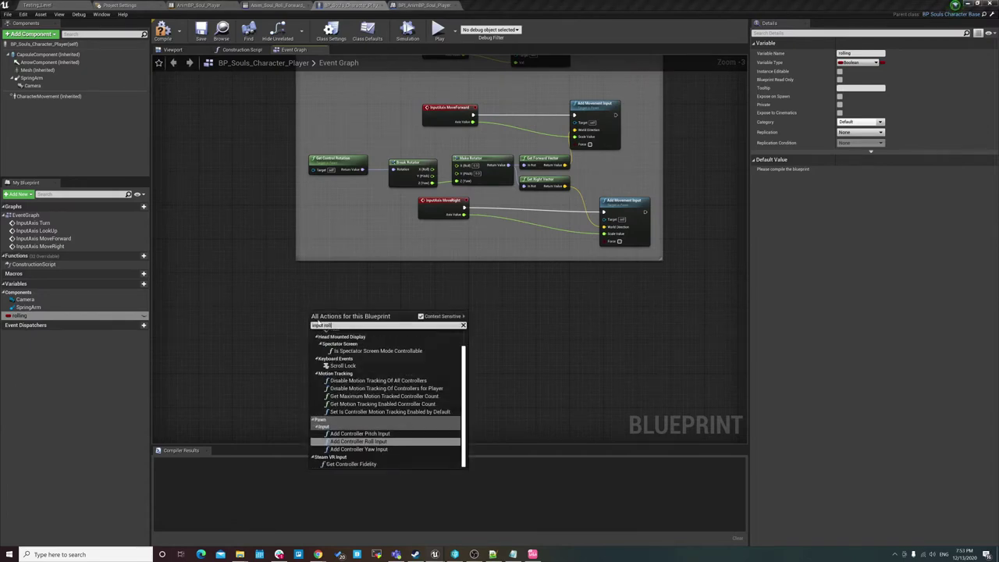
scroll(336, 343, up, 1)
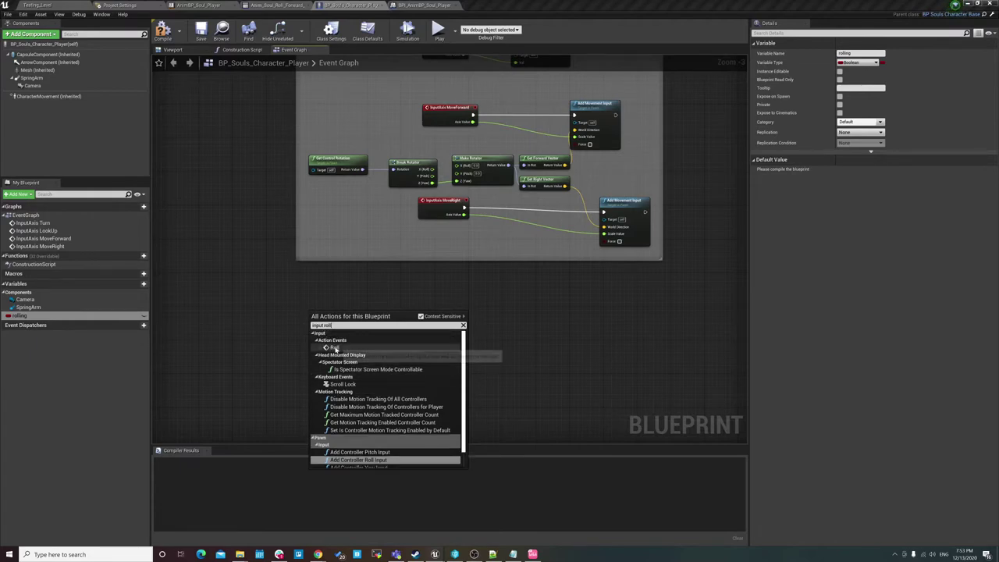
click(334, 347)
click(123, 5)
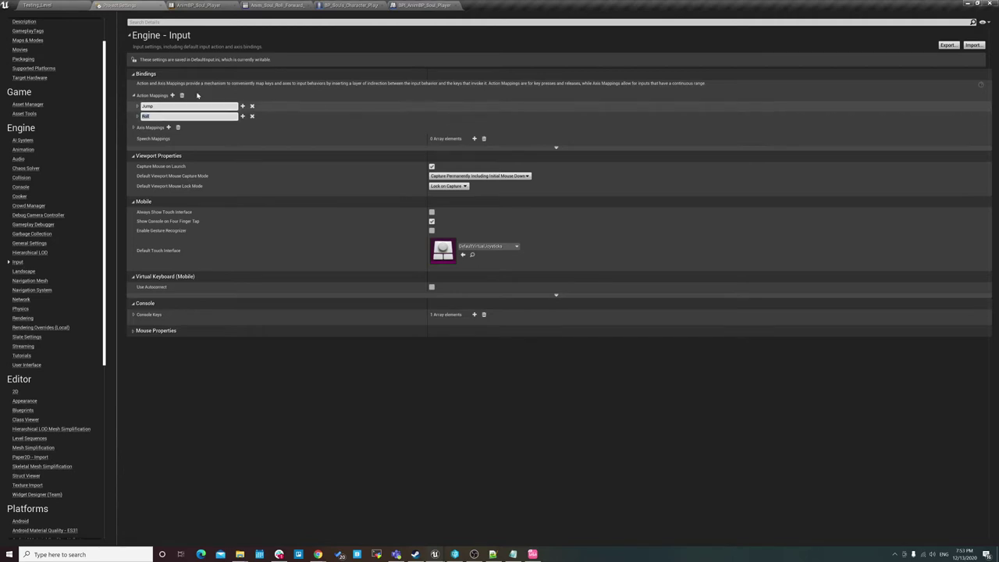
click(426, 6)
click(355, 5)
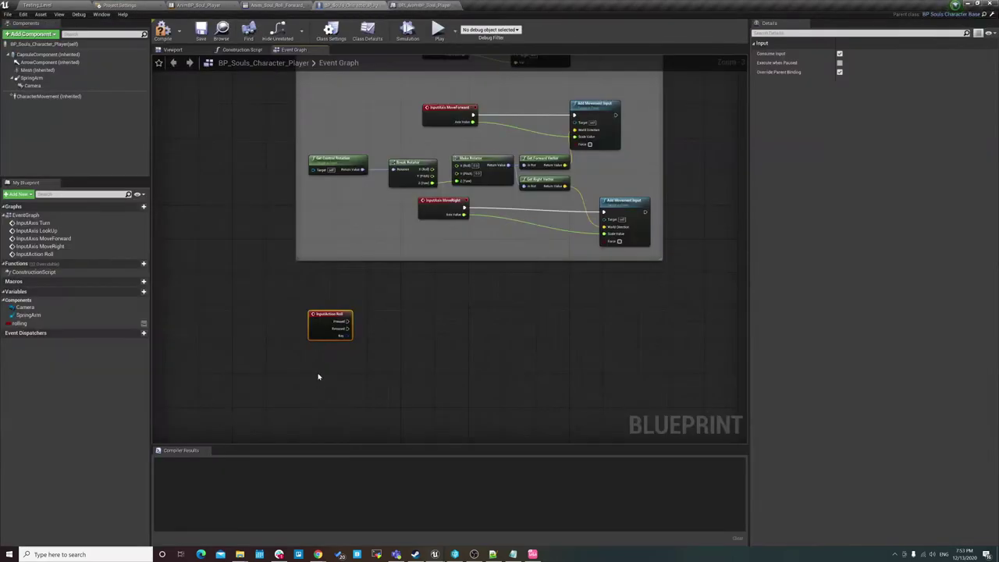
Wire Roll's Pressed into a new Branch node and place a rolling getter nearby
scroll(316, 348, up, 3)
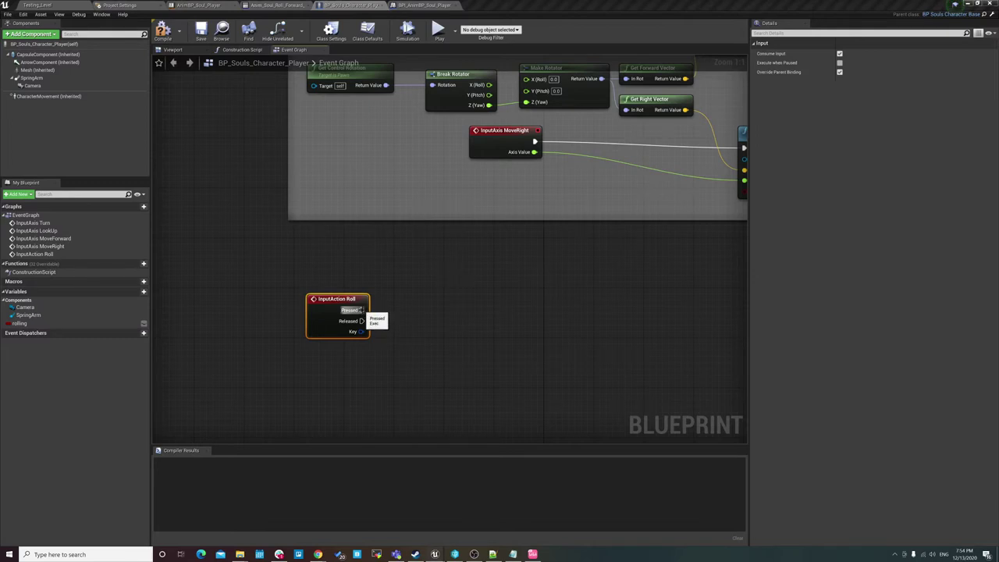
drag(361, 310, 446, 314)
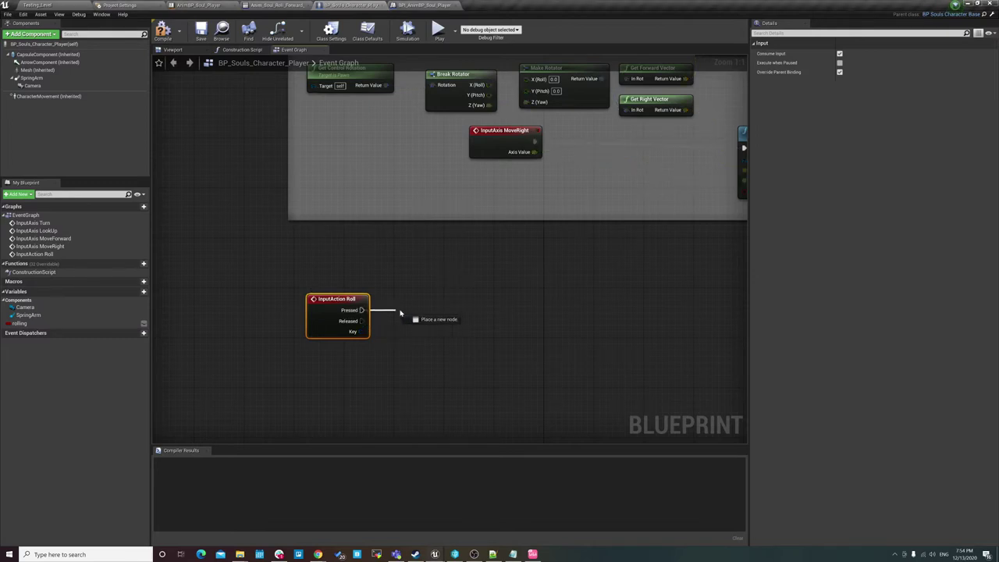
text(B)
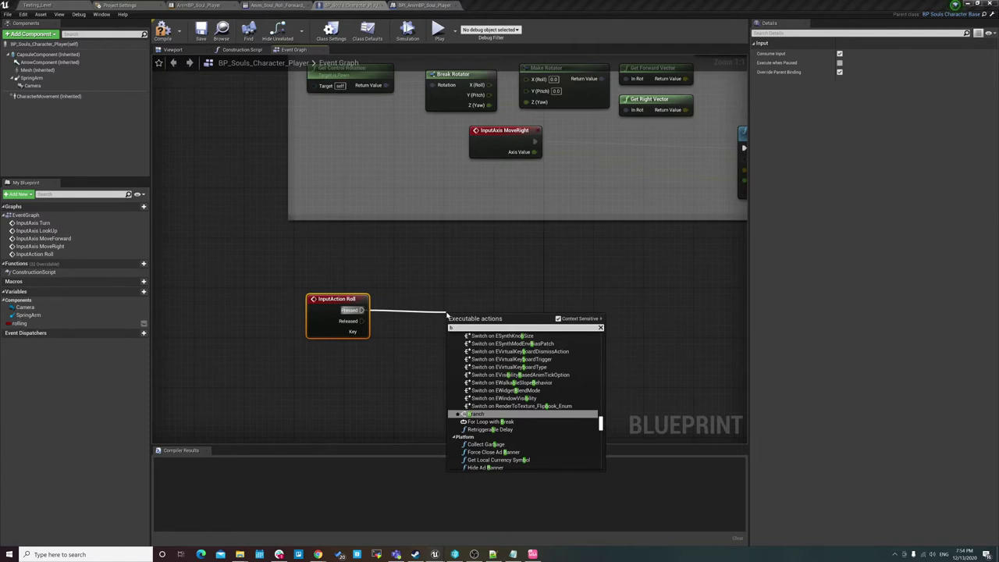
key(Return)
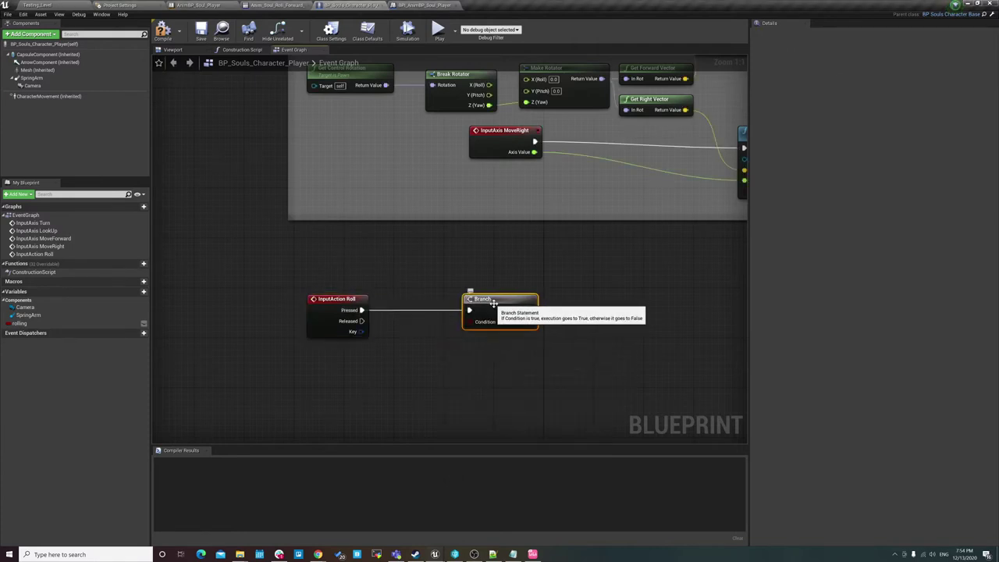
drag(494, 302, 488, 300)
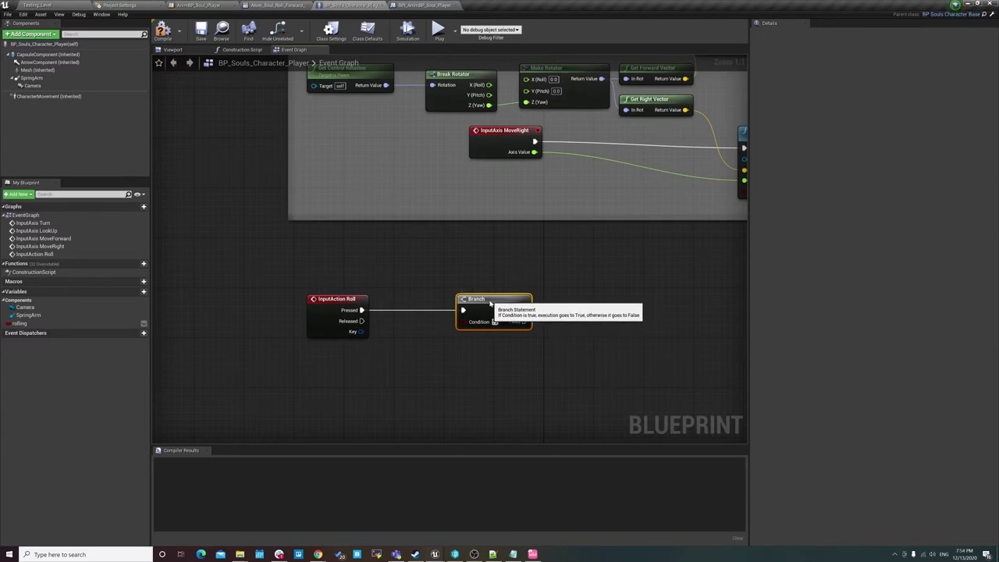
drag(20, 322, 399, 378)
click(399, 383)
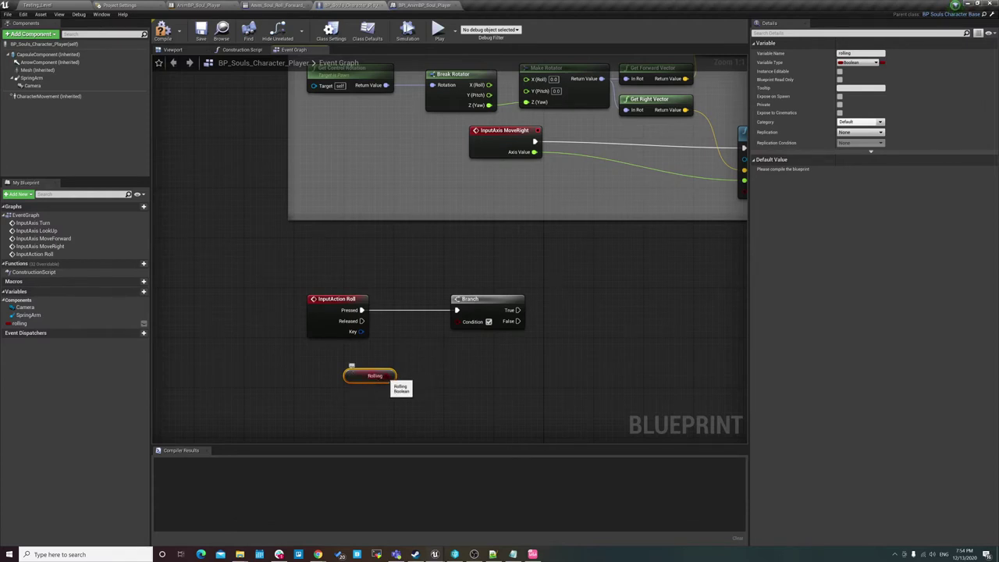
Add a NOT Boolean node off the Rolling getter and arrange both beneath the Branch
drag(392, 375, 414, 375)
text(not)
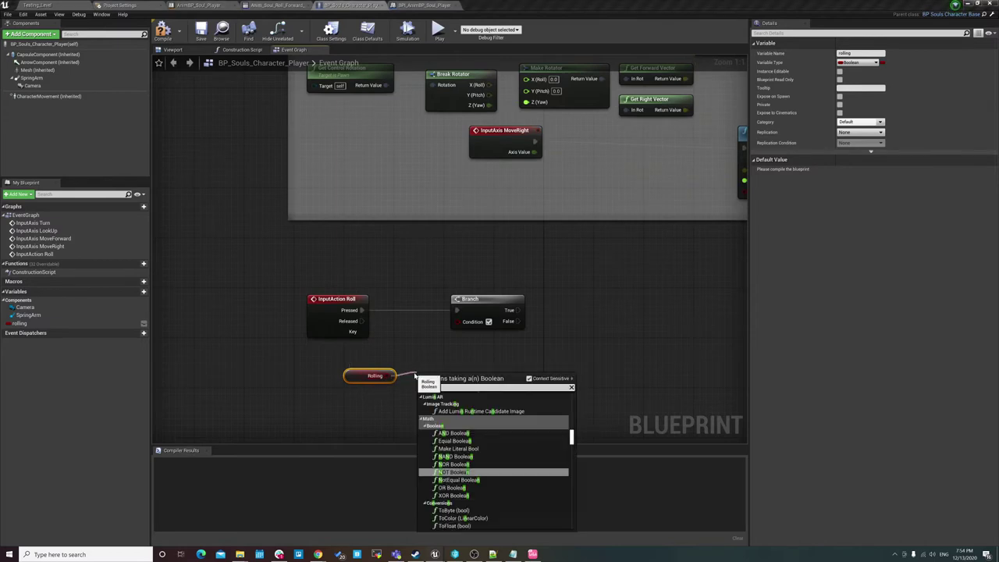
key(Return)
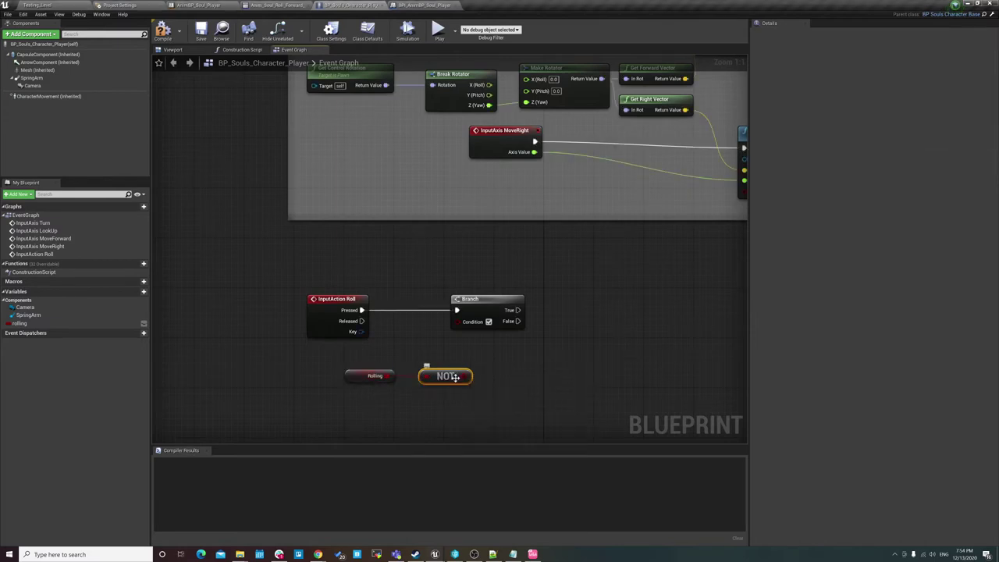
mouse_move(338, 390)
mouse_down()
mouse_move(468, 367)
mouse_move(326, 374)
mouse_move(457, 327)
mouse_up()
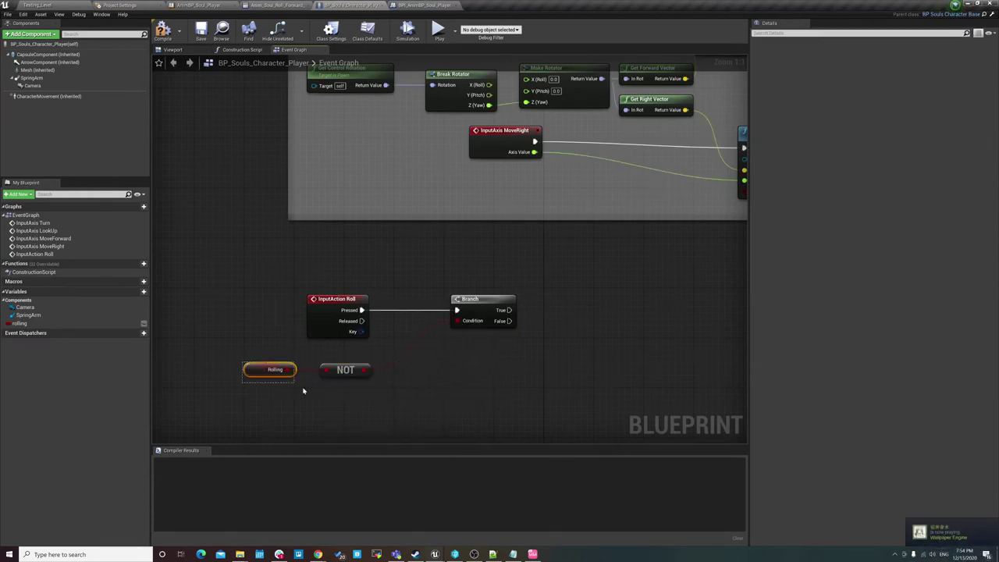
drag(340, 373, 389, 366)
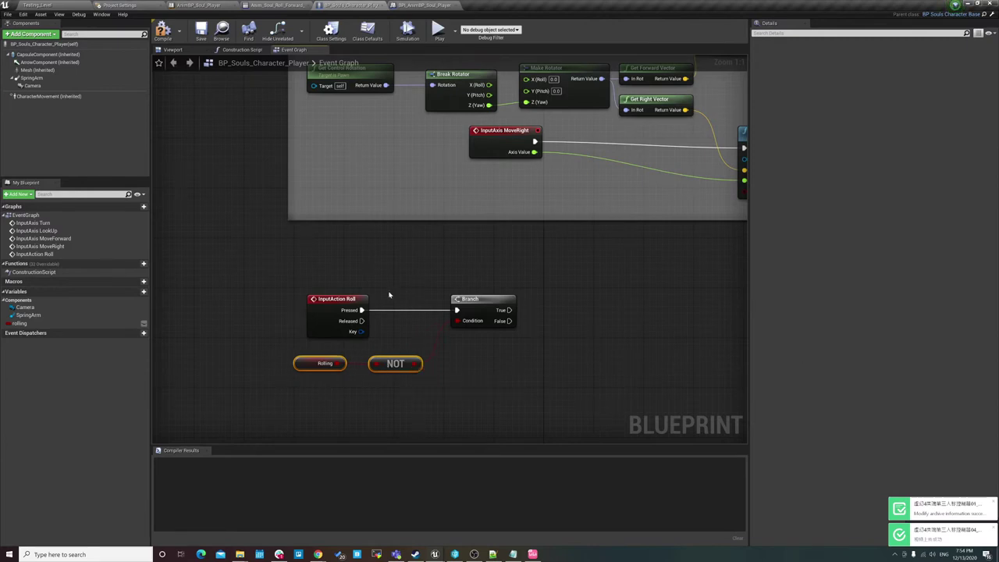
right_drag(575, 368, 530, 362)
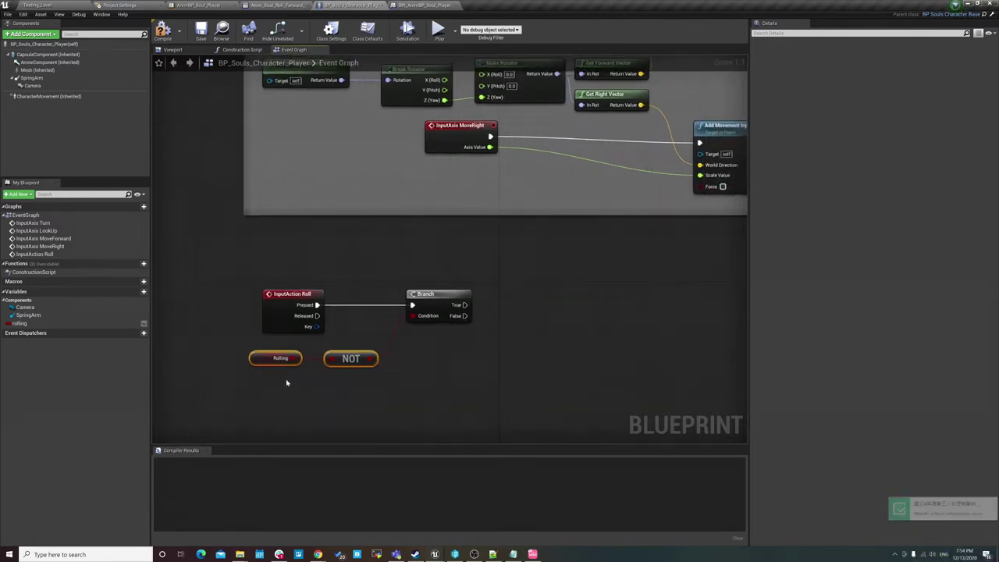
drag(350, 357, 369, 357)
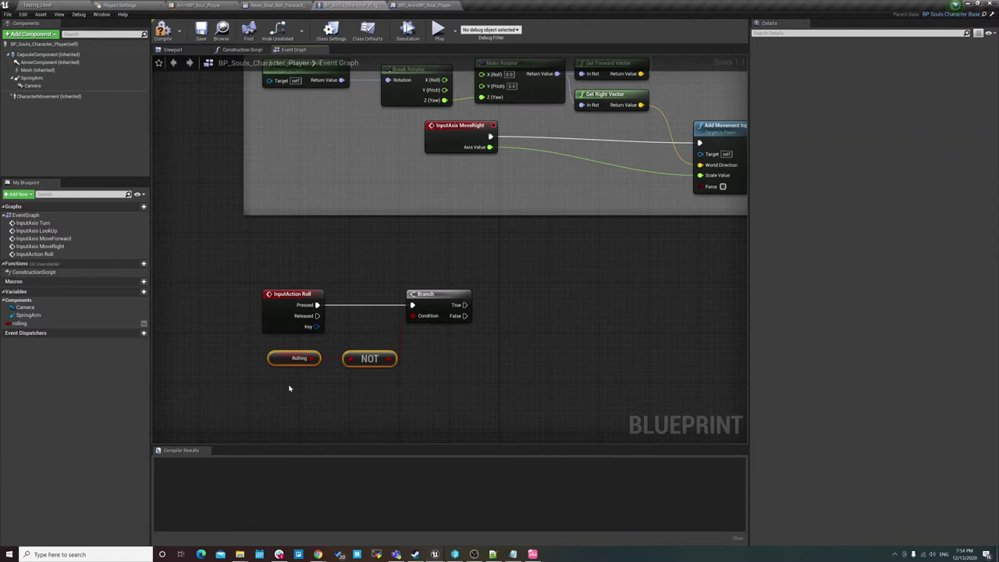
right_drag(472, 353, 350, 401)
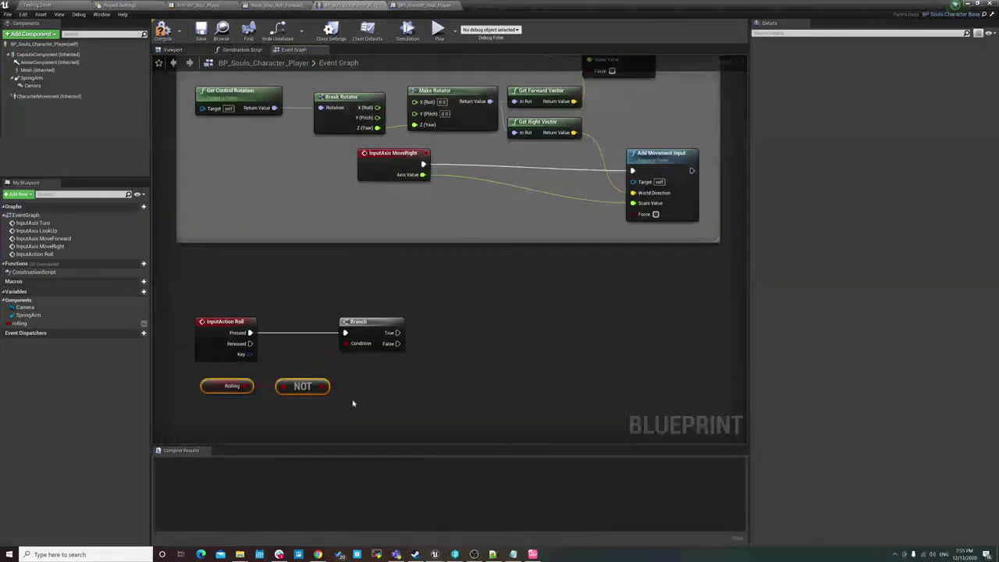
right_drag(412, 383, 414, 370)
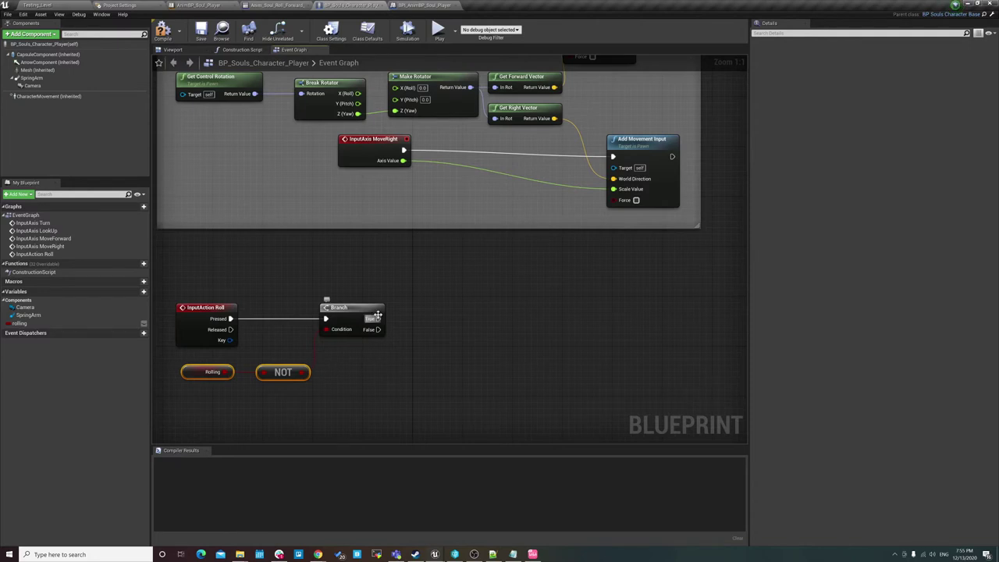
Add a SET rolling node on the Branch's True output, ticked to true
drag(377, 319, 428, 317)
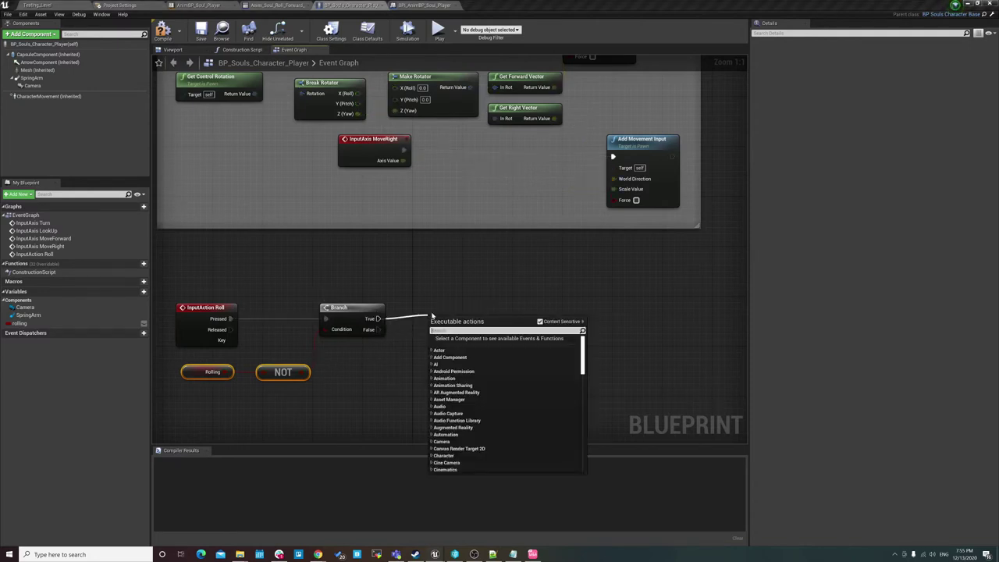
text(set rolling)
key(Return)
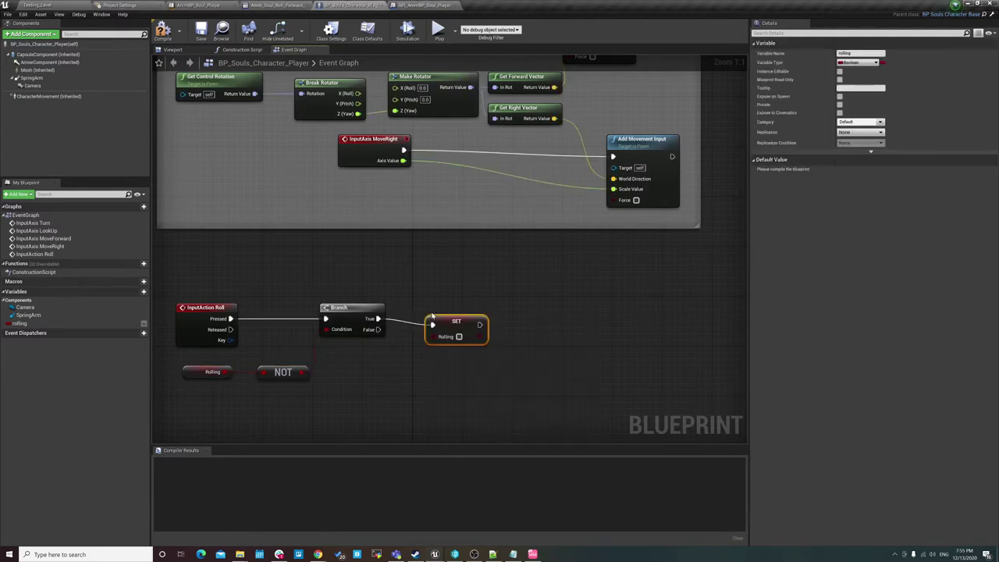
drag(451, 321, 434, 316)
click(452, 330)
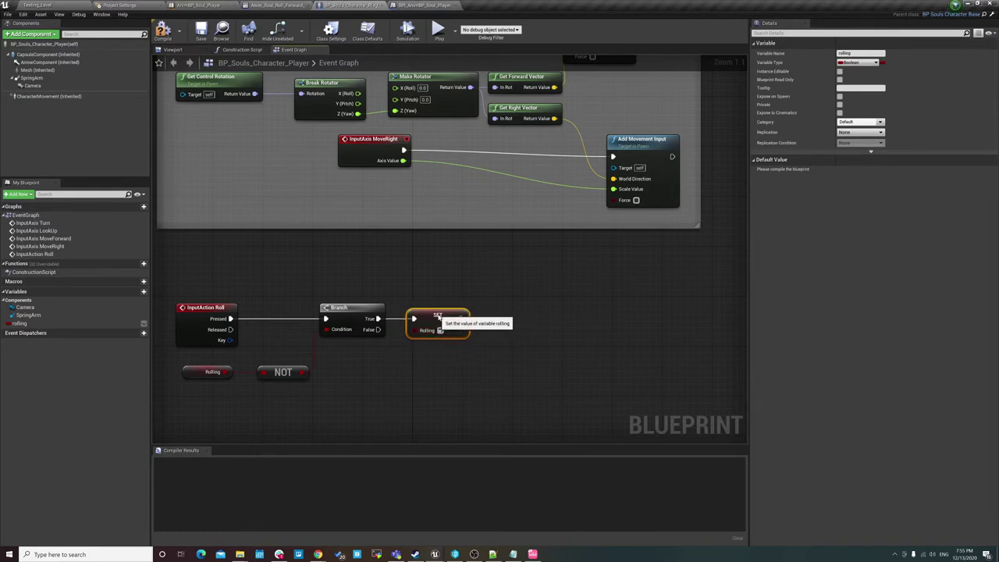
right_drag(506, 358, 414, 344)
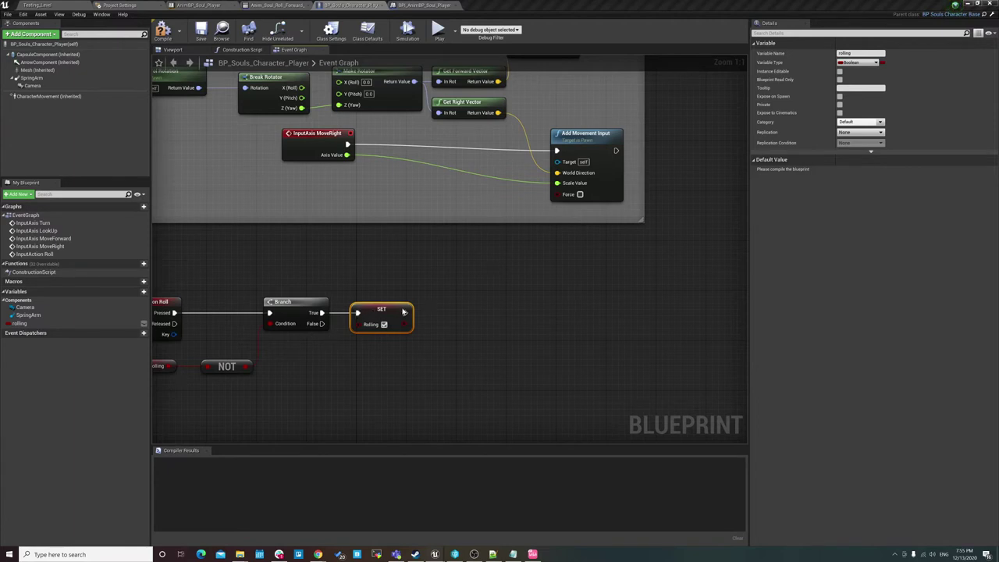
Search 'sets' from the SET node's exec output, then cancel without adding a node
drag(403, 312, 451, 313)
text(set)
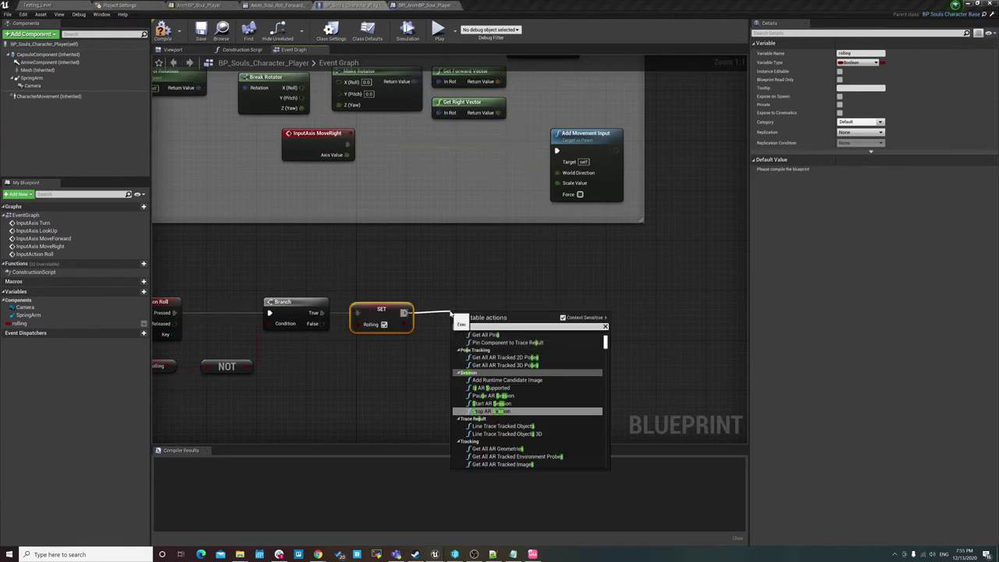
text(s)
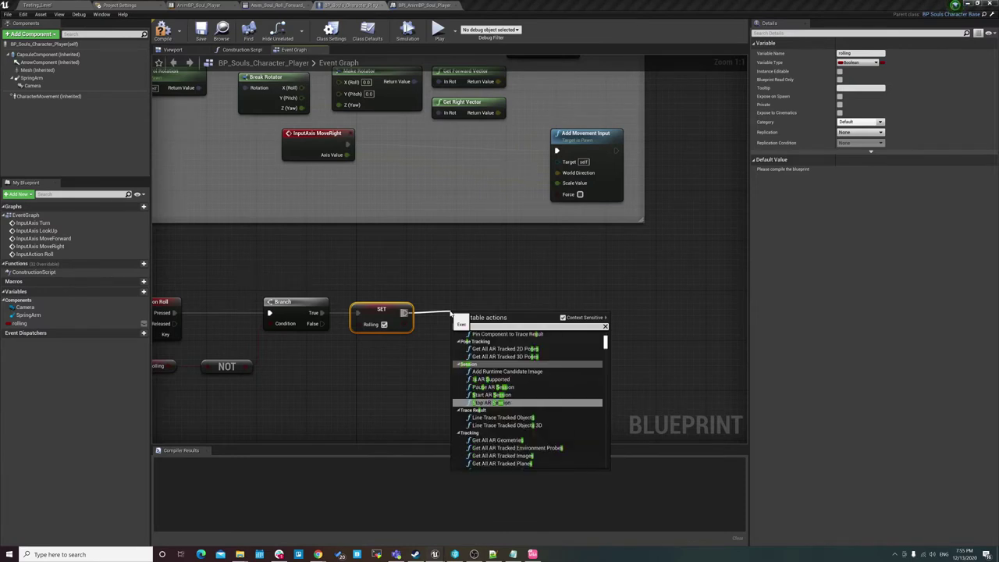
click(345, 400)
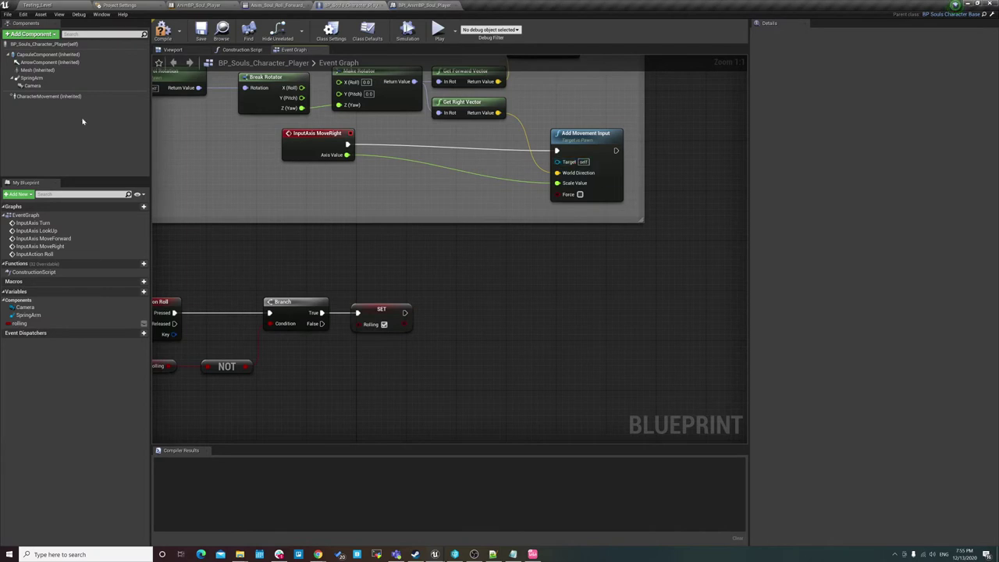
Add a Mesh reference with a Get Anim Instance node, then delete both
drag(37, 69, 359, 374)
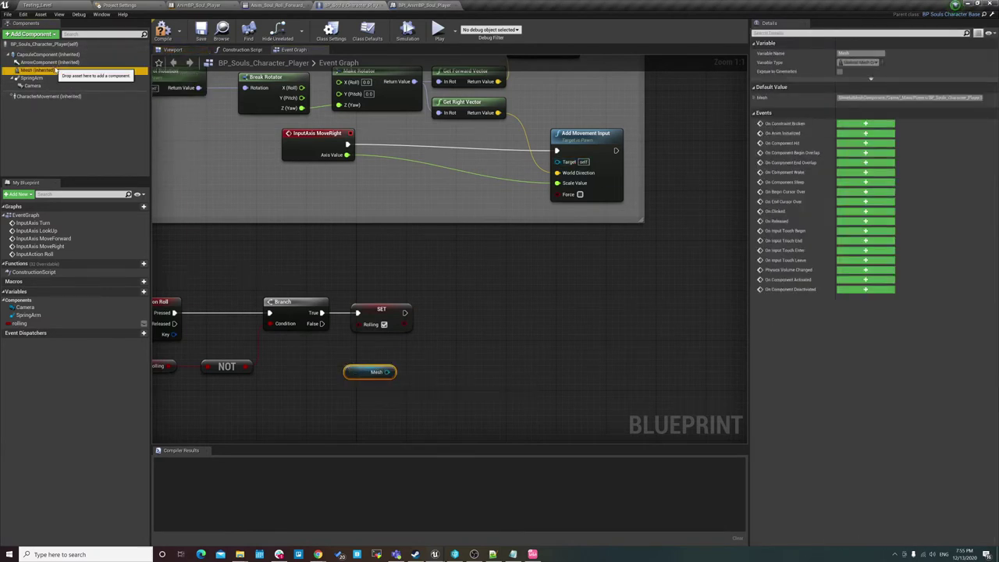
click(36, 70)
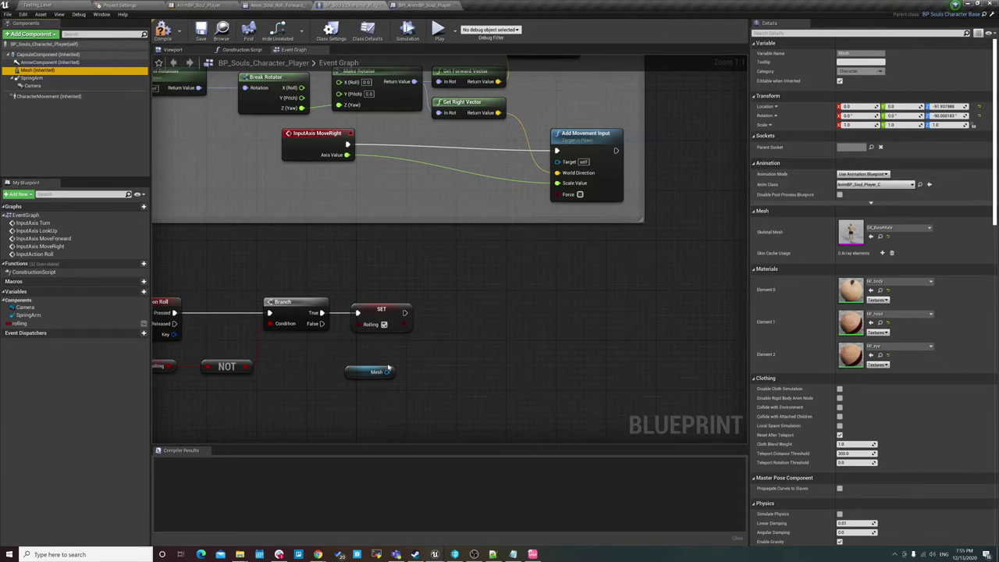
drag(386, 372, 413, 369)
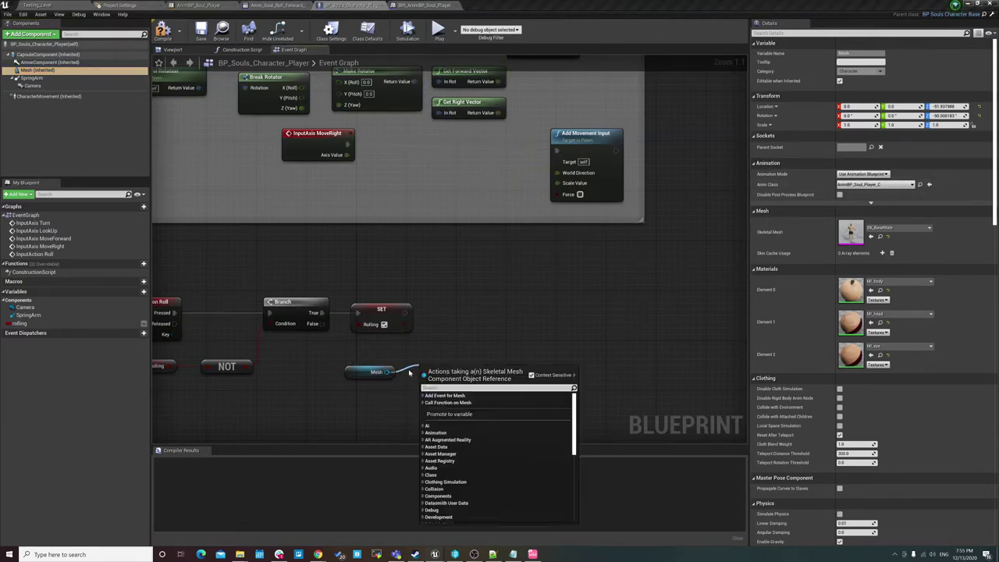
text(getanim)
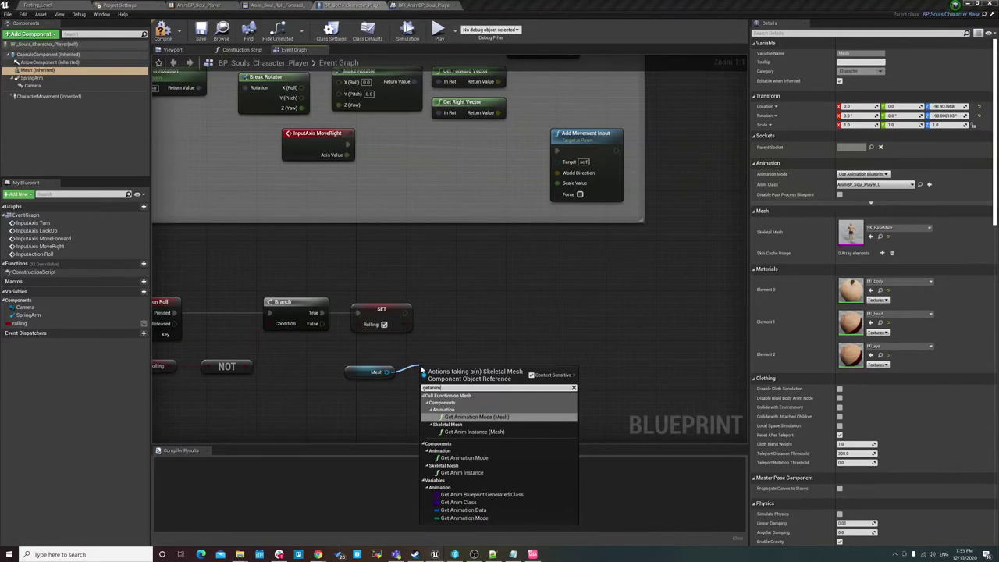
click(468, 431)
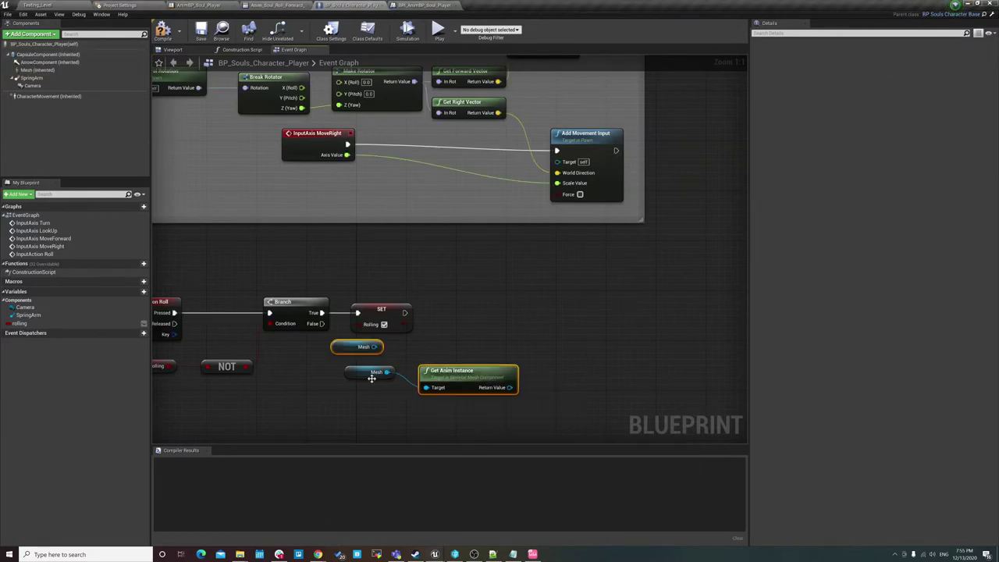
drag(513, 393, 507, 399)
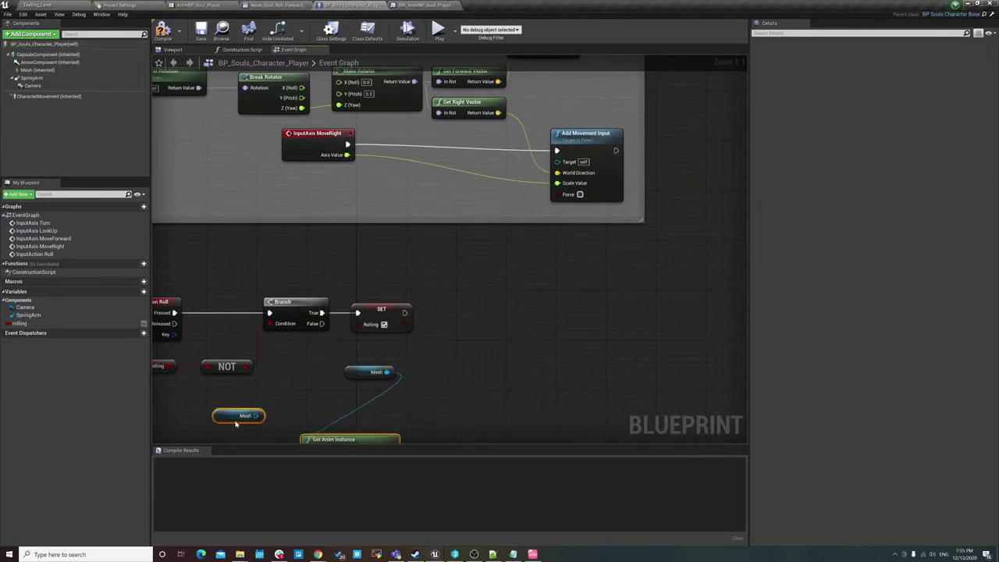
click(508, 405)
drag(320, 349, 482, 424)
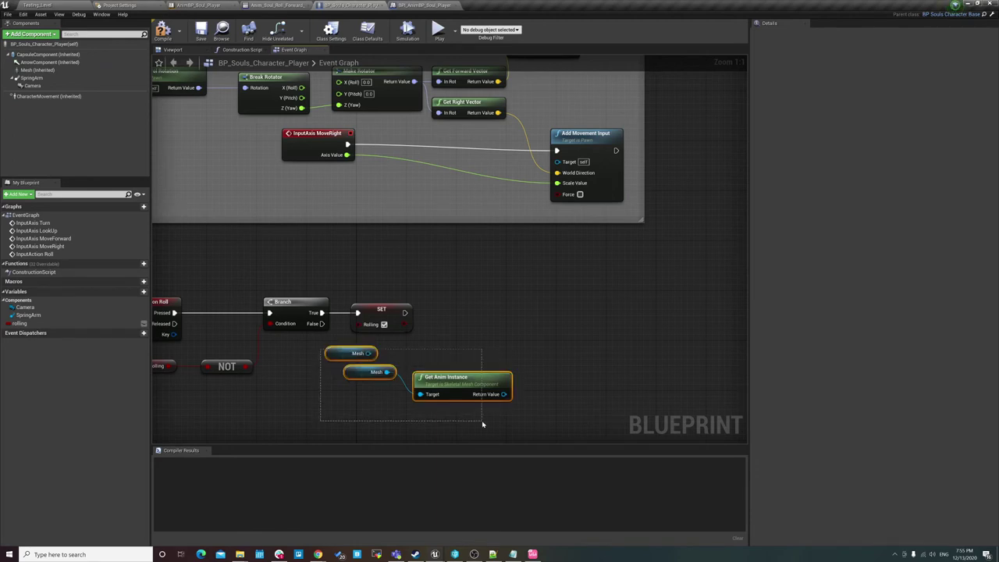
key(Delete)
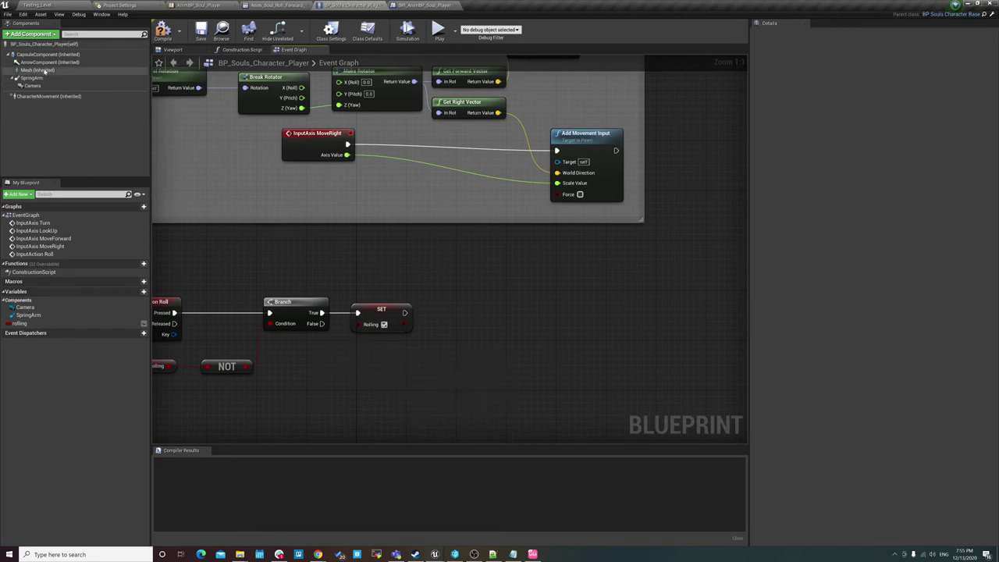
Re-add Mesh feeding Get Anim Instance and position the pair beneath the SET node
mouse_move(45, 71)
mouse_down()
mouse_move(331, 390)
mouse_move(404, 384)
mouse_up()
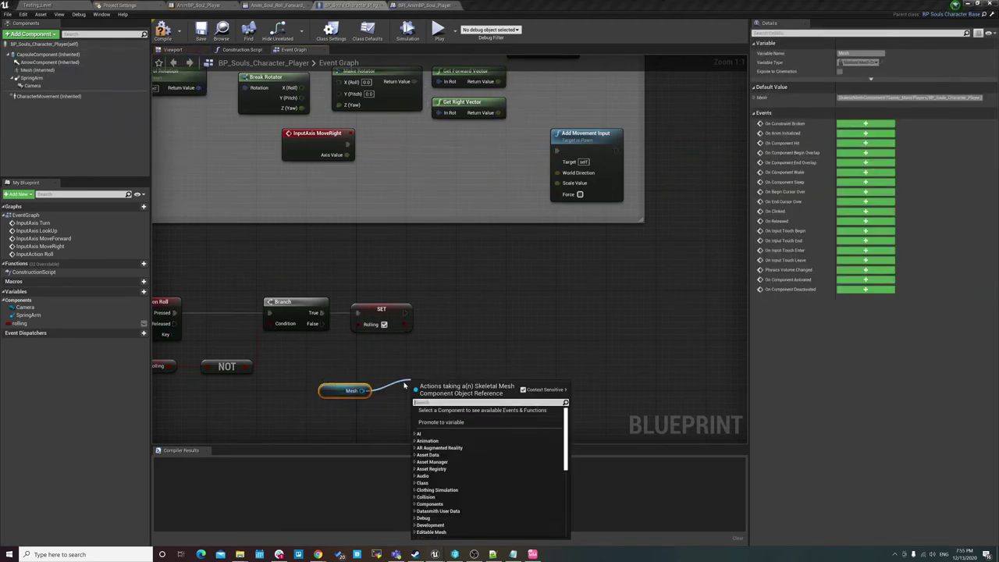
text(getanim)
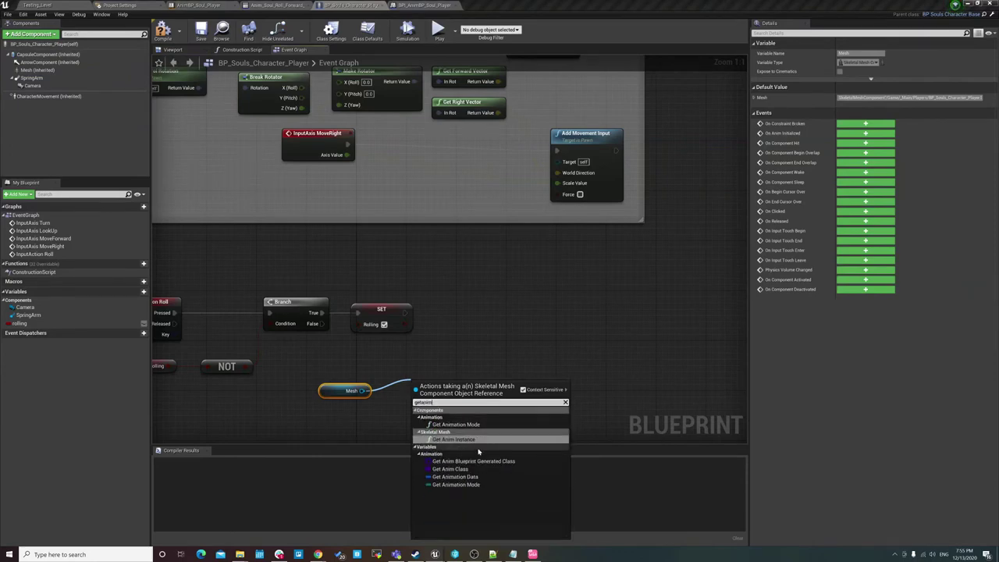
click(484, 439)
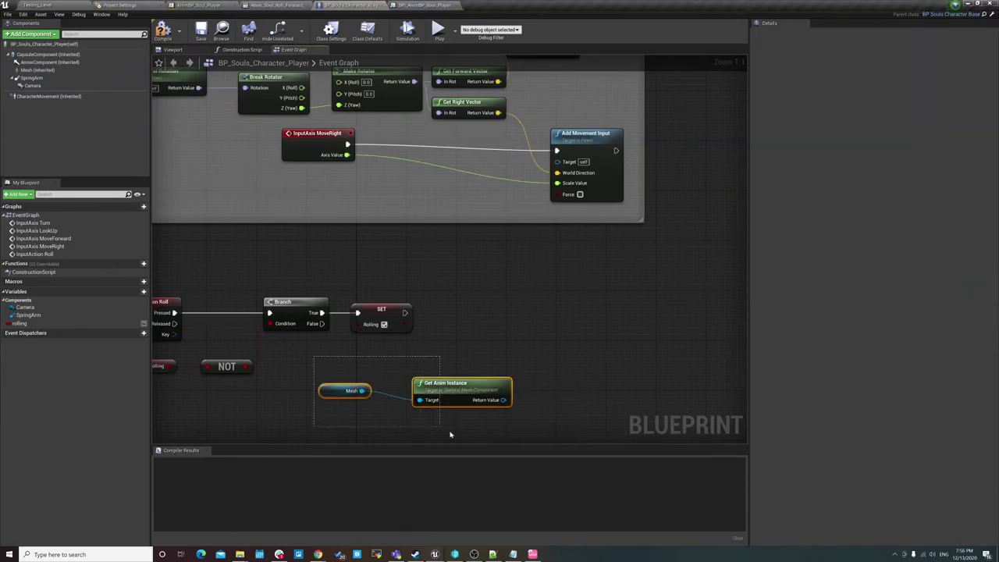
drag(314, 359, 457, 425)
mouse_move(331, 392)
mouse_down()
mouse_move(300, 386)
mouse_move(327, 415)
mouse_up()
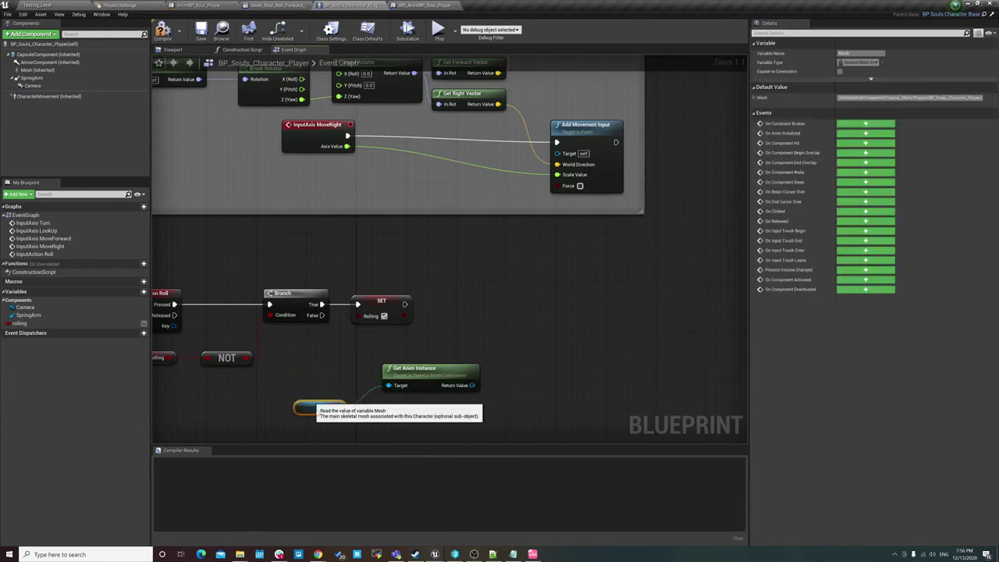
drag(342, 357, 471, 464)
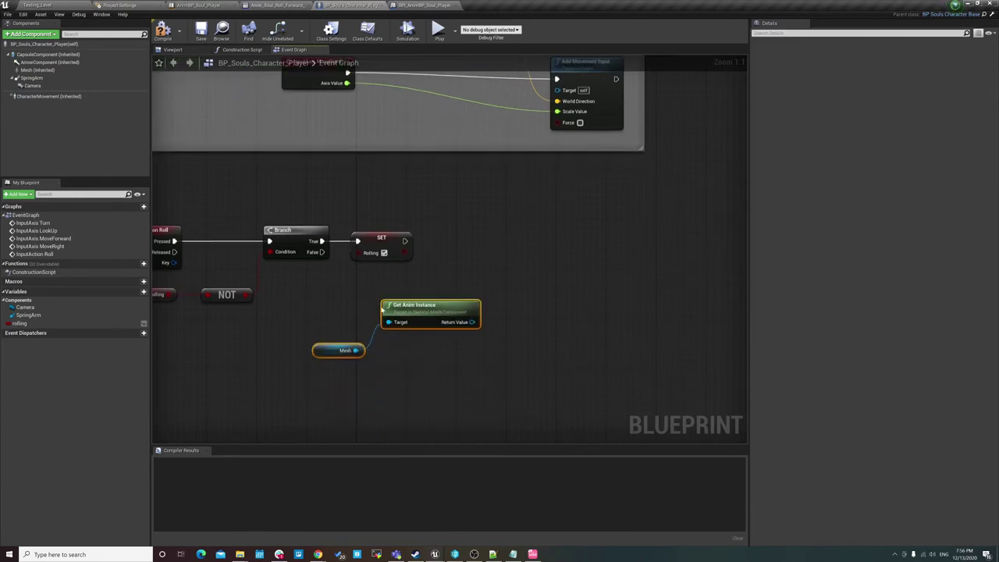
drag(420, 316, 385, 334)
click(452, 294)
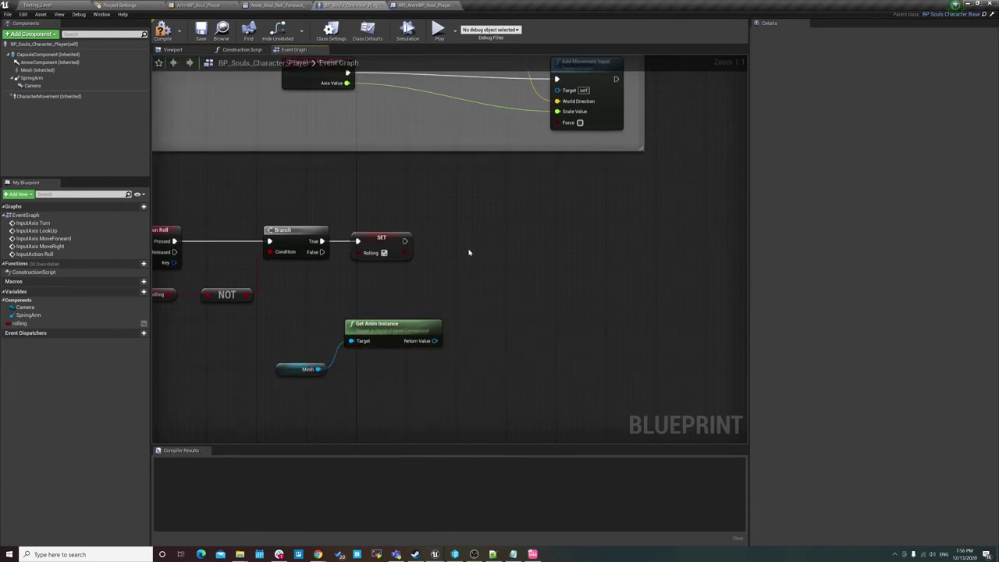
drag(298, 311, 372, 386)
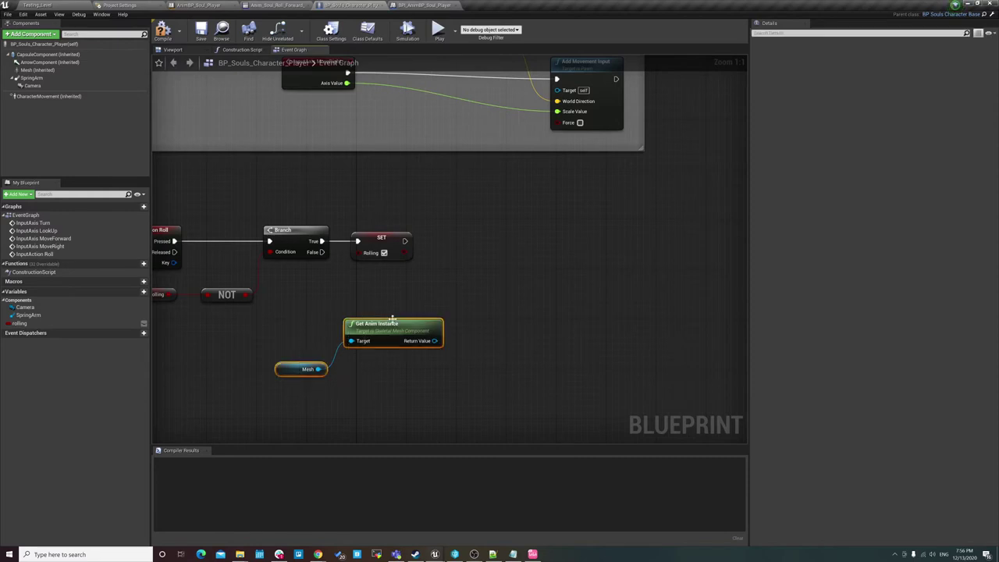
drag(392, 318, 380, 313)
drag(405, 241, 474, 244)
Add a Set Anim BPRolling State message node after the SET Rolling node
text(set)
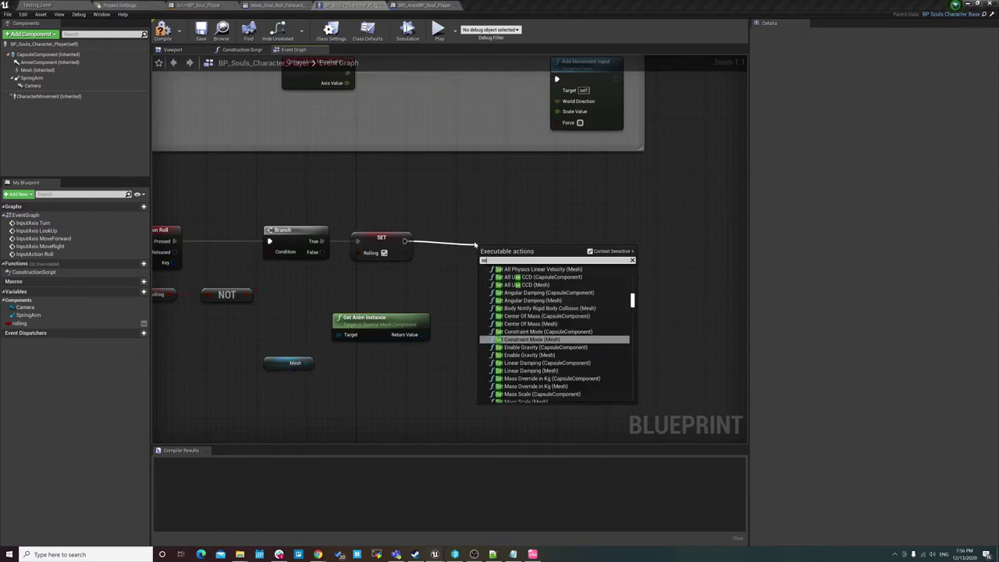
text(anim)
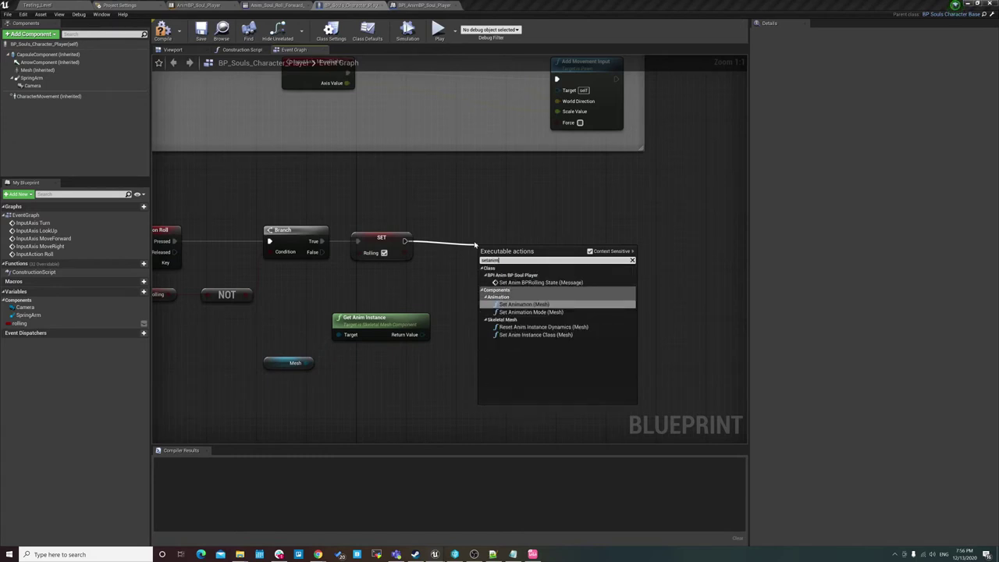
key(Up)
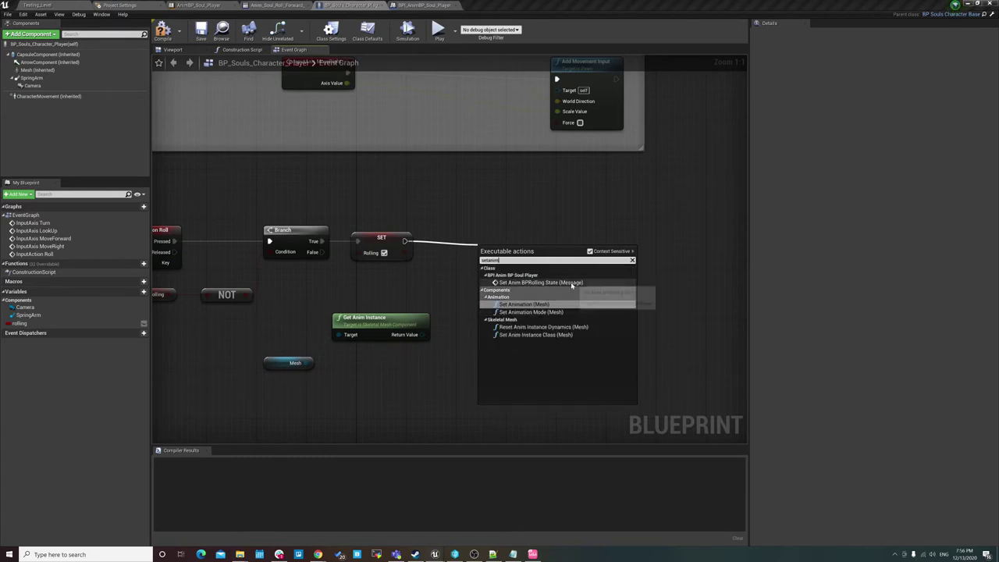
key(Return)
drag(514, 235, 511, 228)
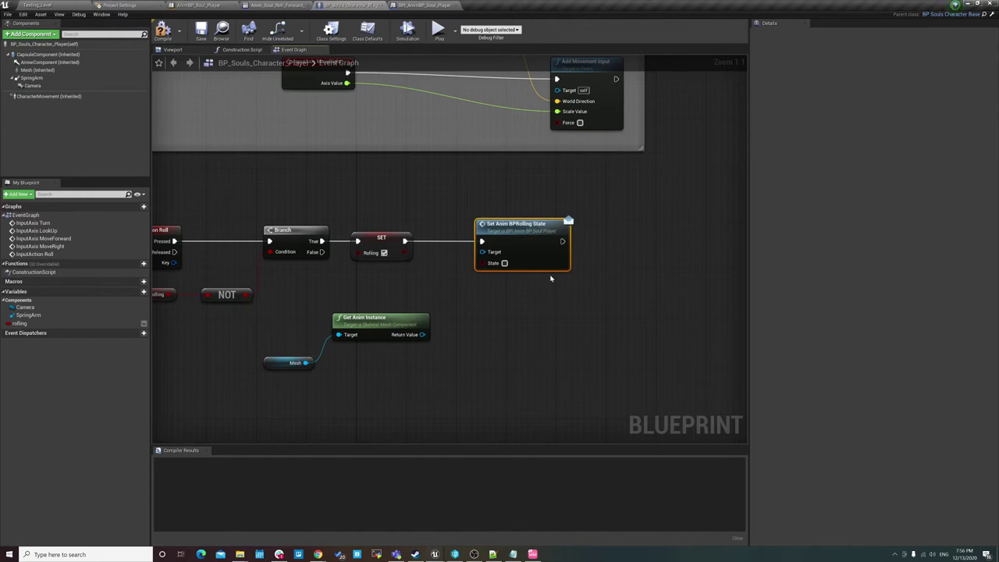
Wire Get Anim Instance, taken from Mesh, into Set Anim BPRolling State's Target and tidy both nodes
drag(262, 310, 377, 395)
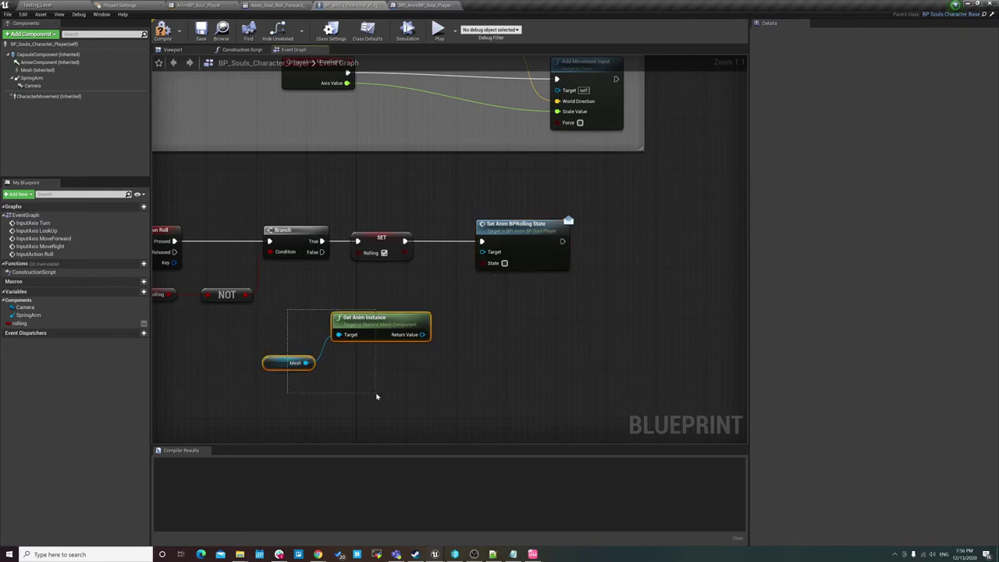
drag(363, 326, 352, 307)
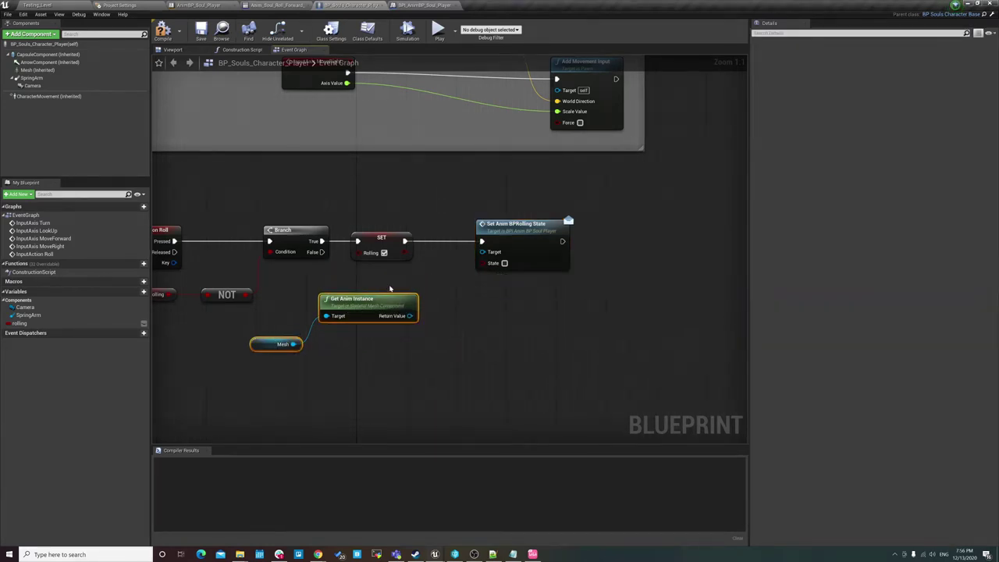
click(414, 287)
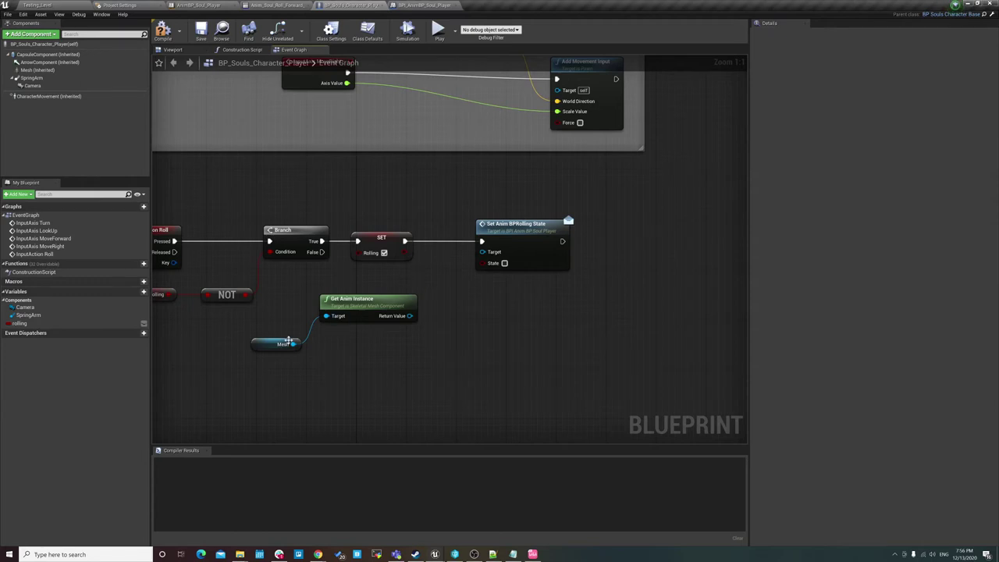
drag(287, 341, 295, 322)
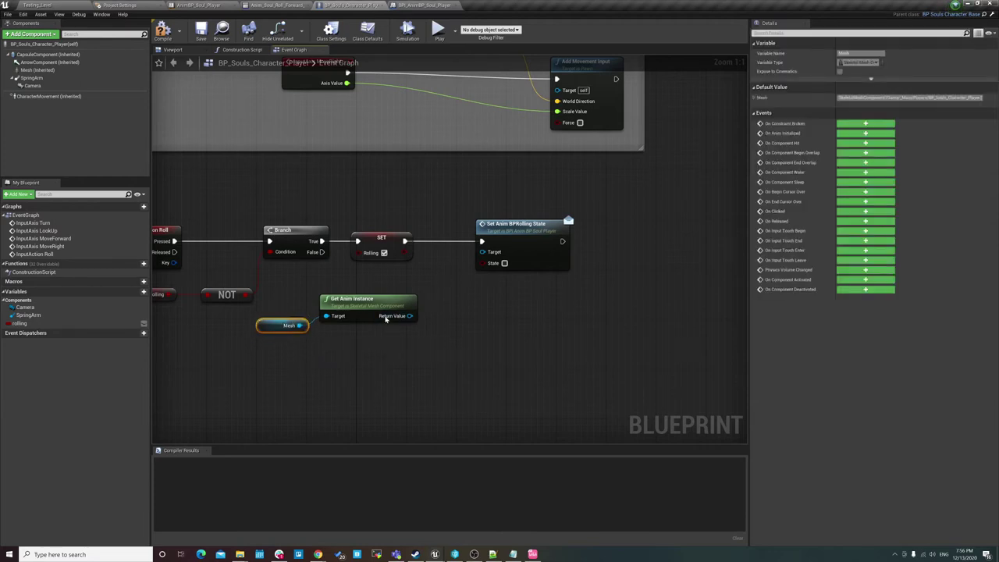
drag(409, 315, 482, 251)
drag(361, 299, 373, 292)
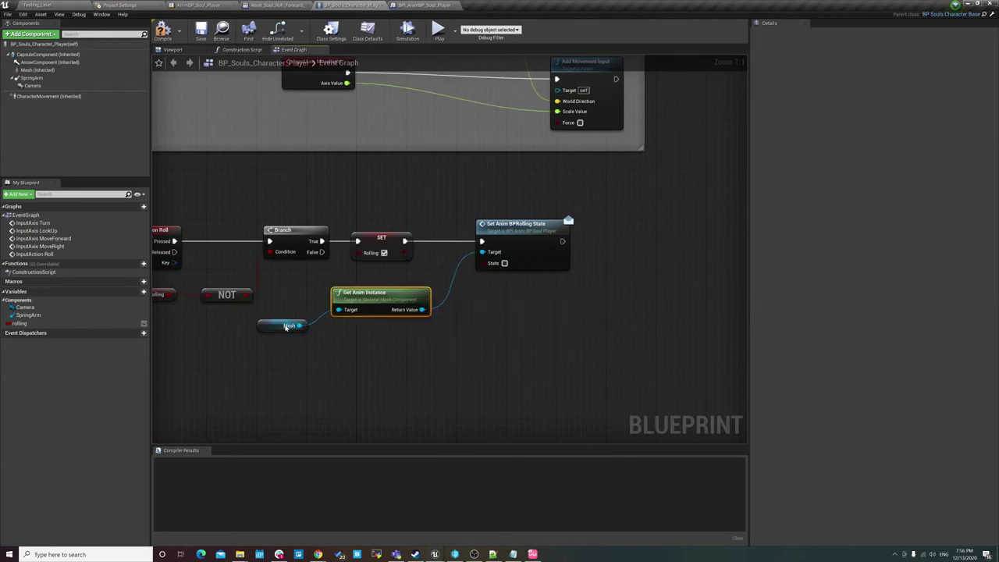
drag(275, 329, 288, 323)
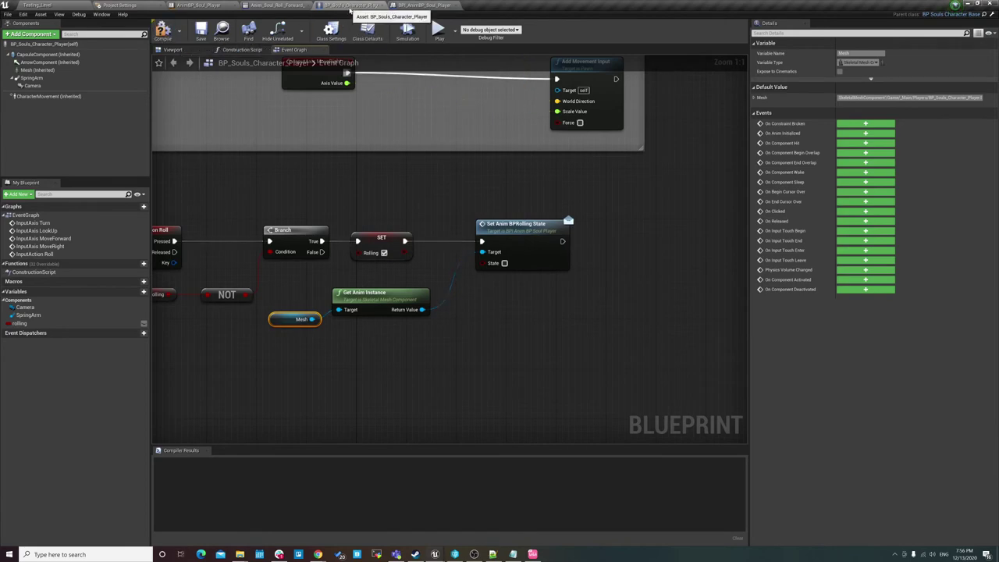
Check the animation blueprint's event graph, then zoom out on the character graph
click(198, 5)
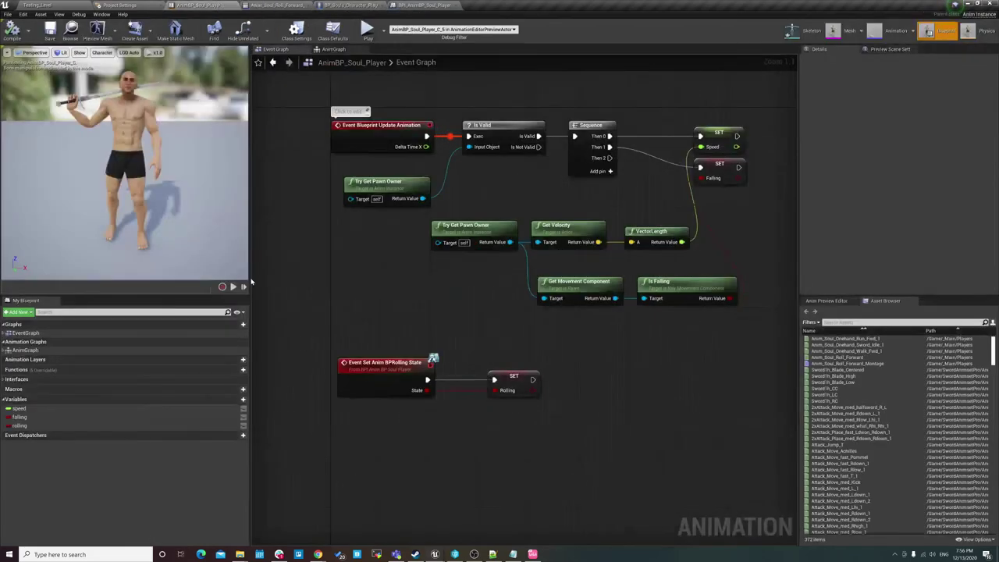
click(359, 5)
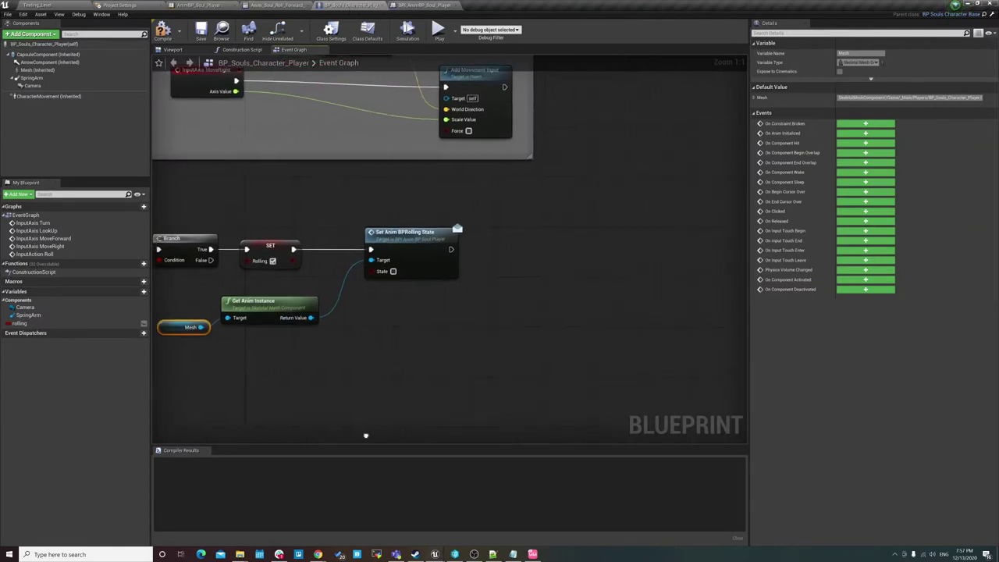
right_drag(456, 218, 344, 230)
scroll(380, 357, down, 2)
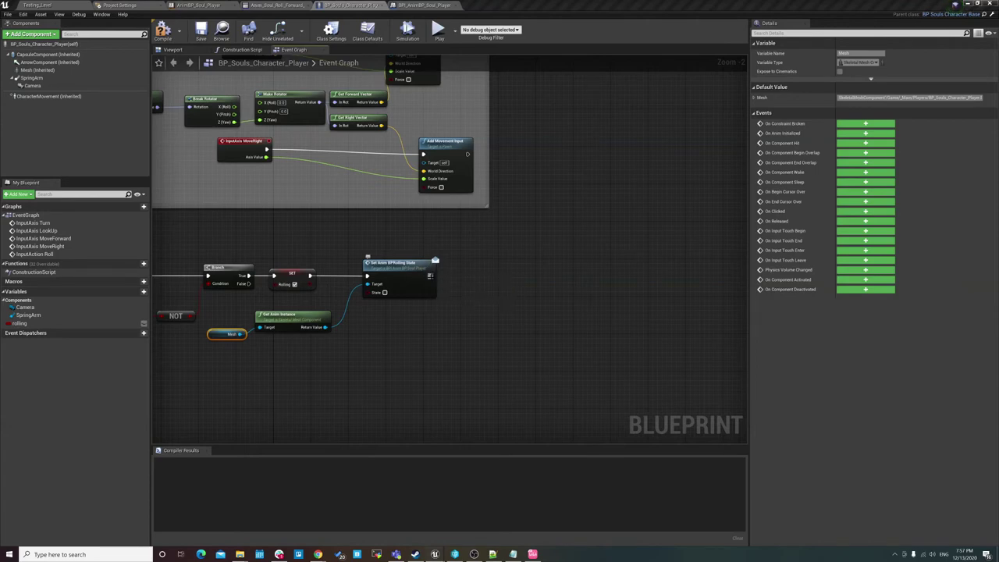
Chain a Play Montage node after Set Anim BPRolling State and move the Get Anim Instance and Mesh nodes aside
drag(430, 276, 472, 275)
text(pl)
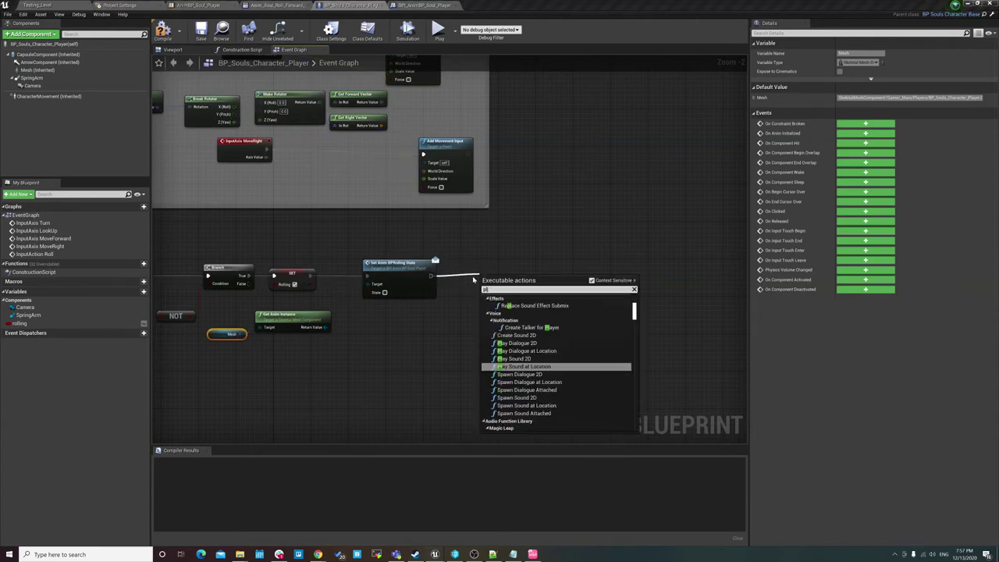
text(aymon)
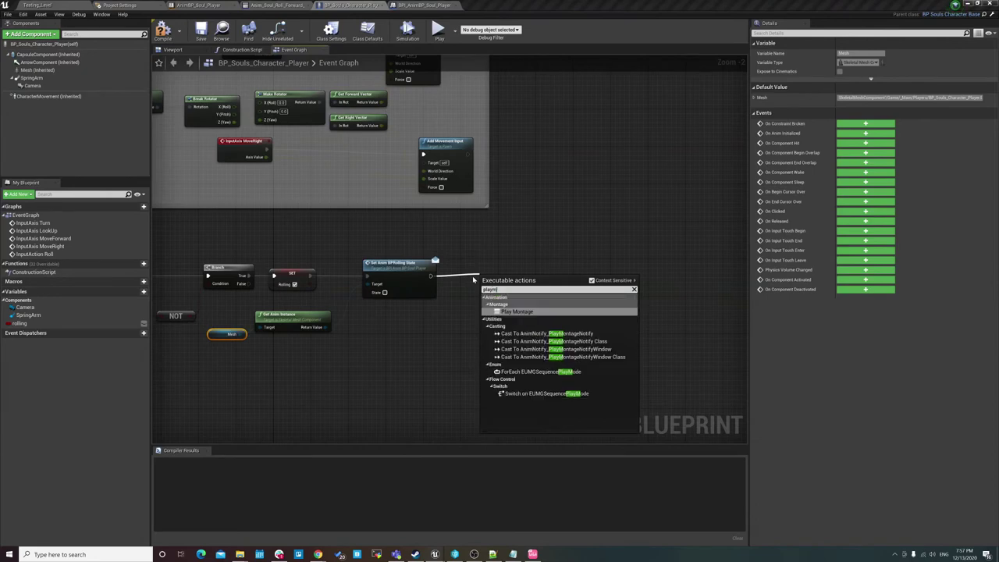
click(516, 312)
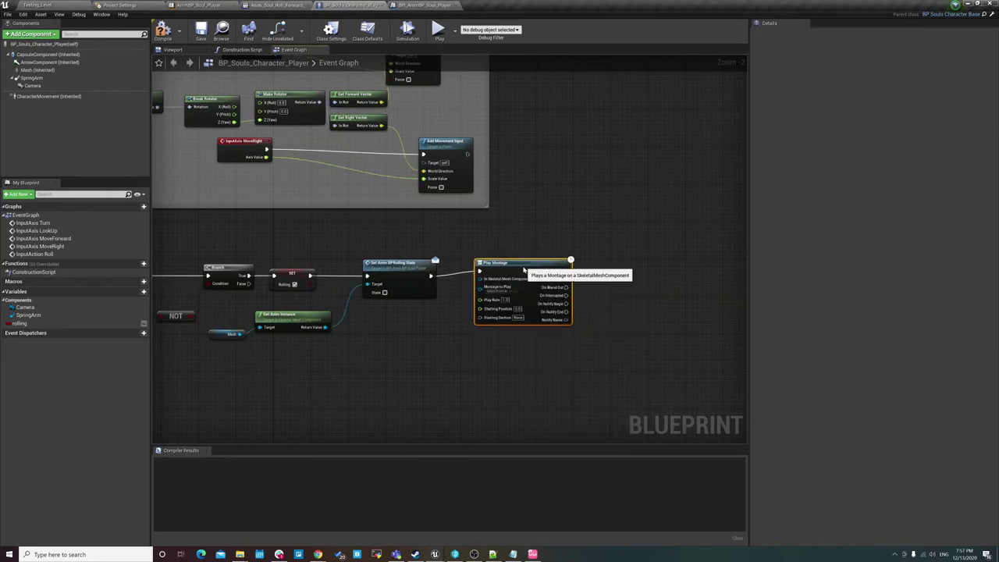
drag(525, 269, 525, 274)
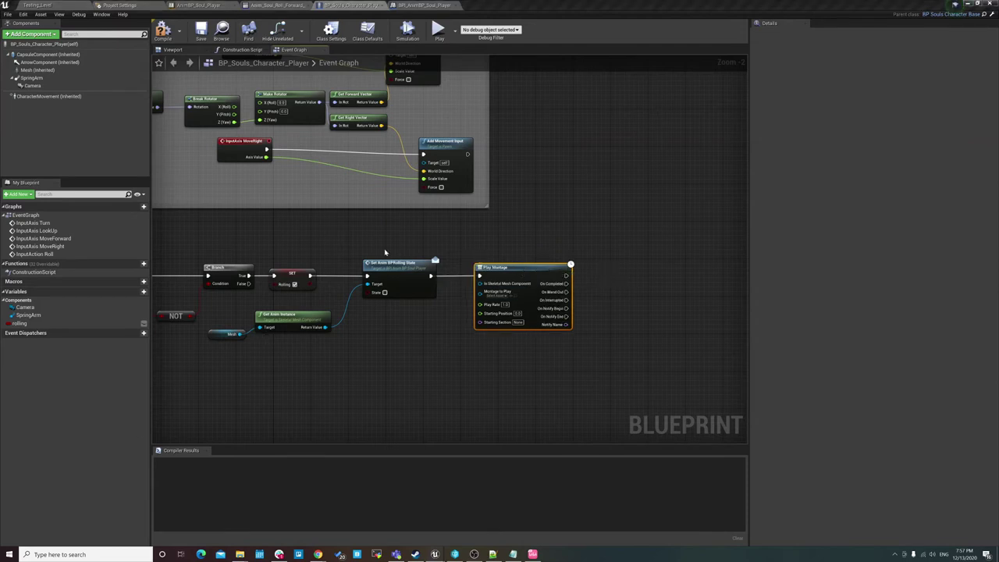
mouse_move(236, 307)
mouse_down()
mouse_move(269, 340)
mouse_move(310, 331)
mouse_up()
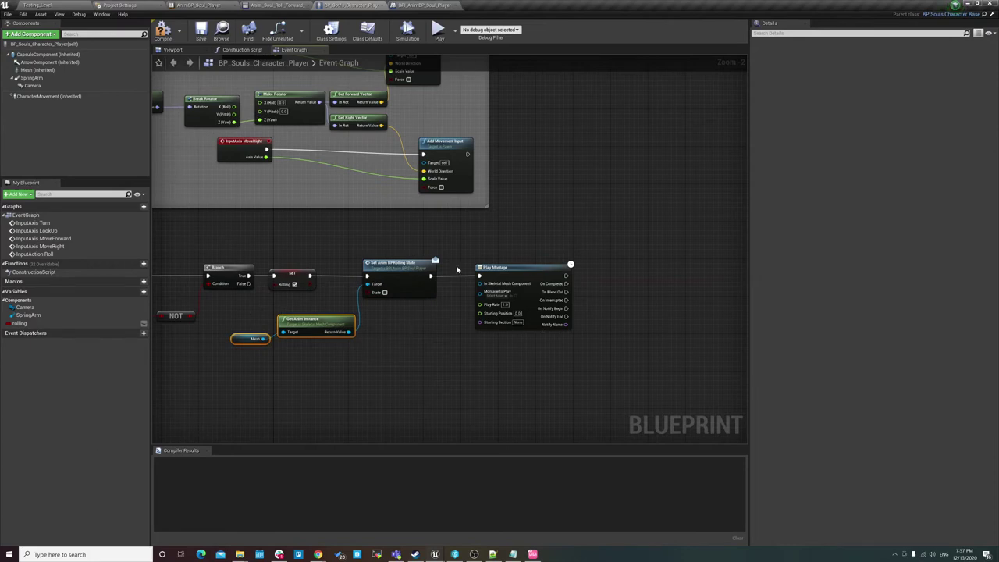
mouse_move(523, 242)
right_down()
mouse_move(514, 245)
mouse_move(534, 239)
right_up()
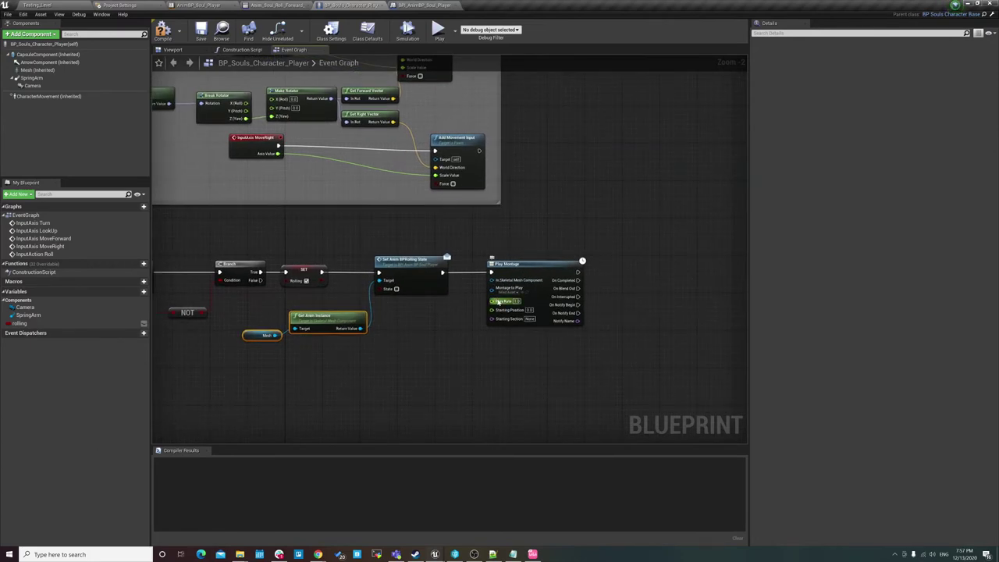
drag(498, 301, 129, 292)
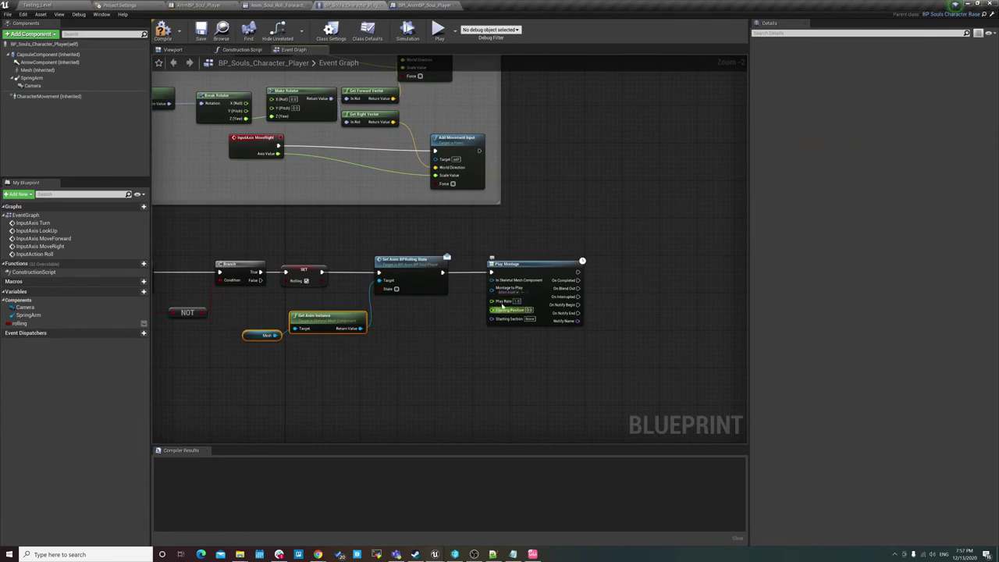
Create a variable named rolling_montage of type Anim Montage, then compile the character blueprint
click(129, 292)
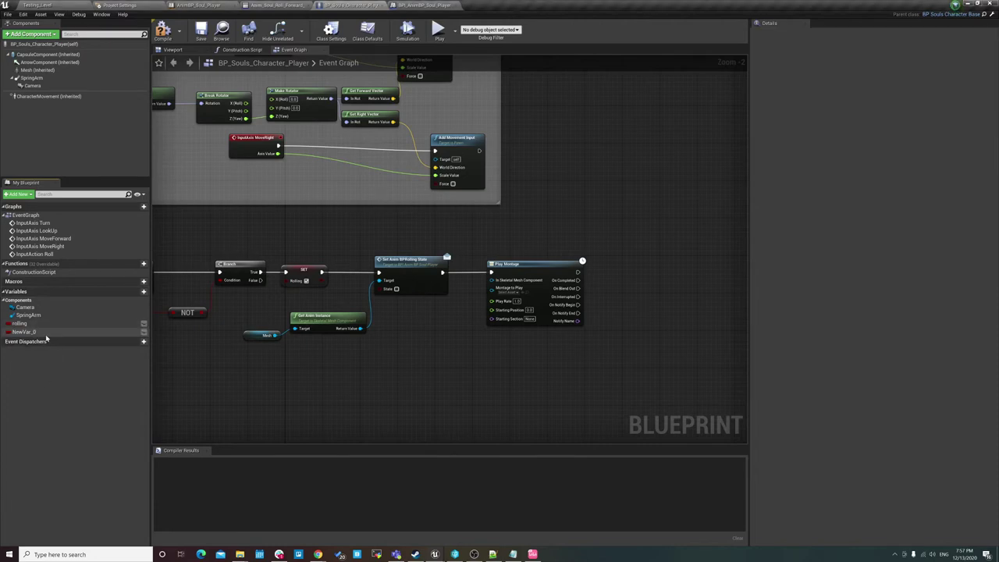
text(rolling_montage)
key(Return)
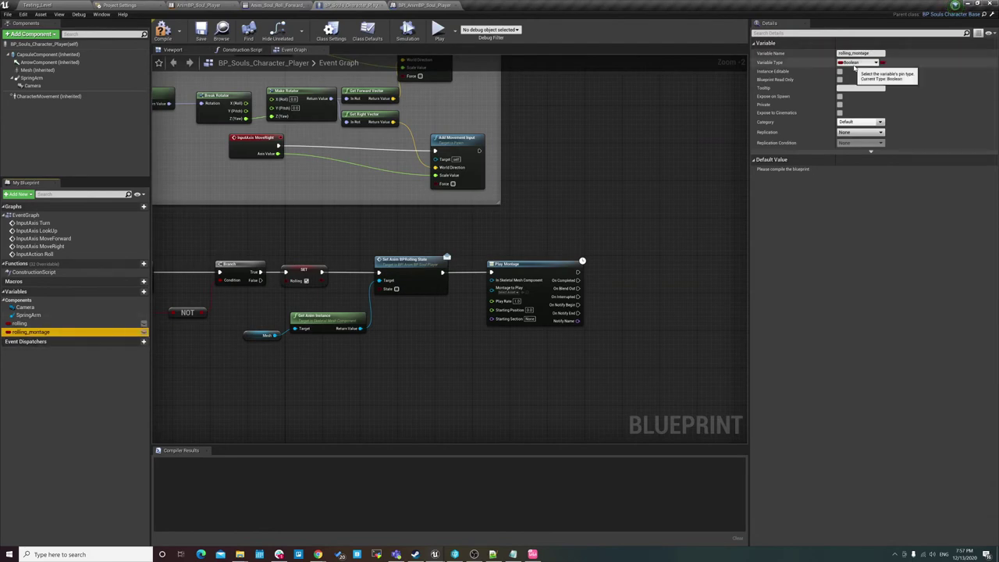
click(858, 62)
text(mo)
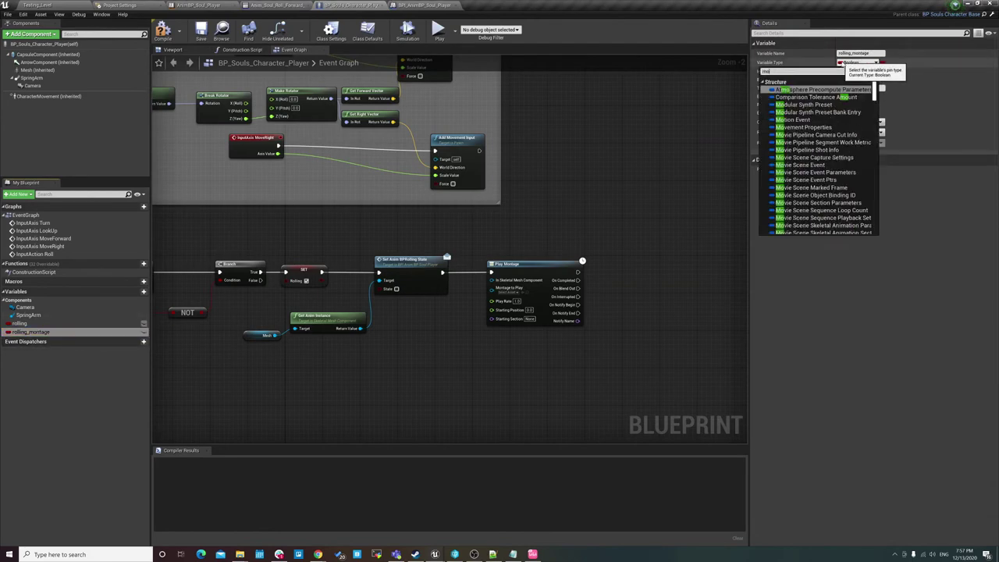
text(n)
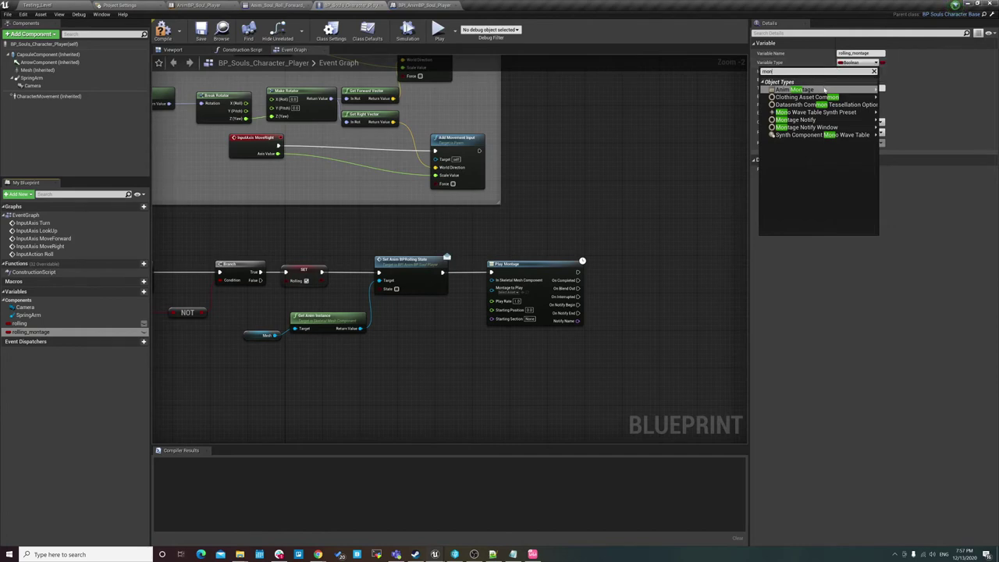
key(Return)
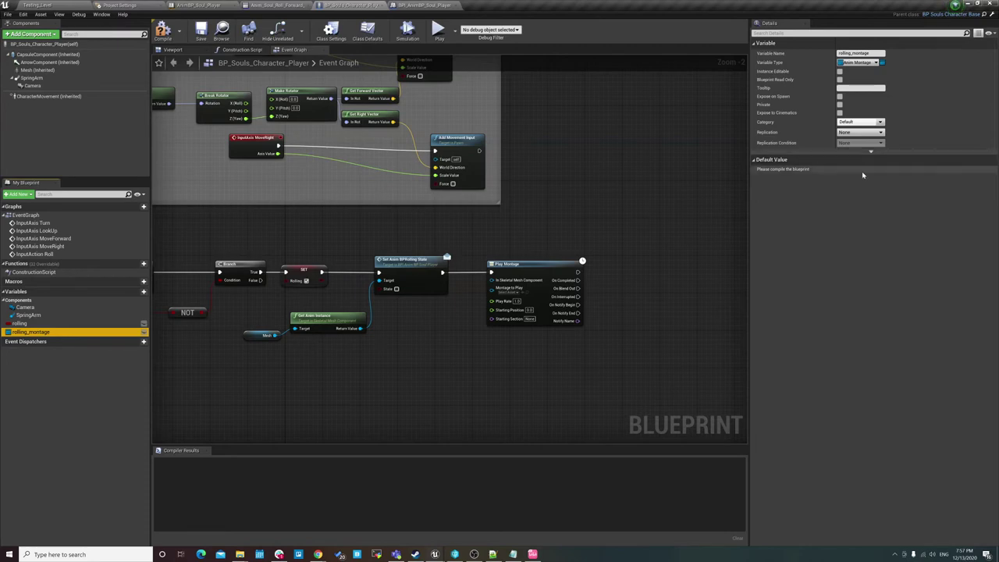
mouse_move(31, 332)
mouse_down()
mouse_move(121, 343)
mouse_move(394, 334)
mouse_up()
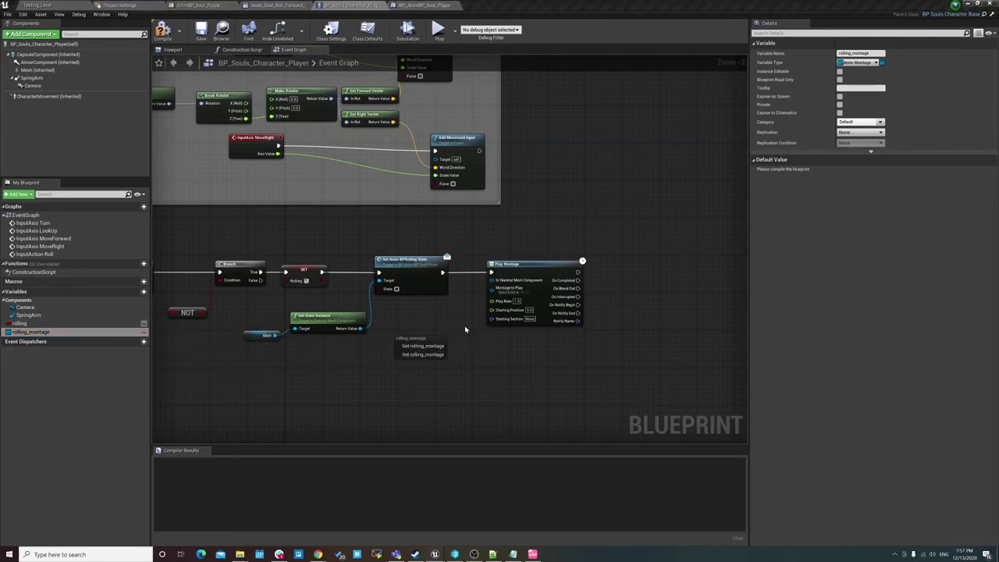
key(Escape)
click(162, 30)
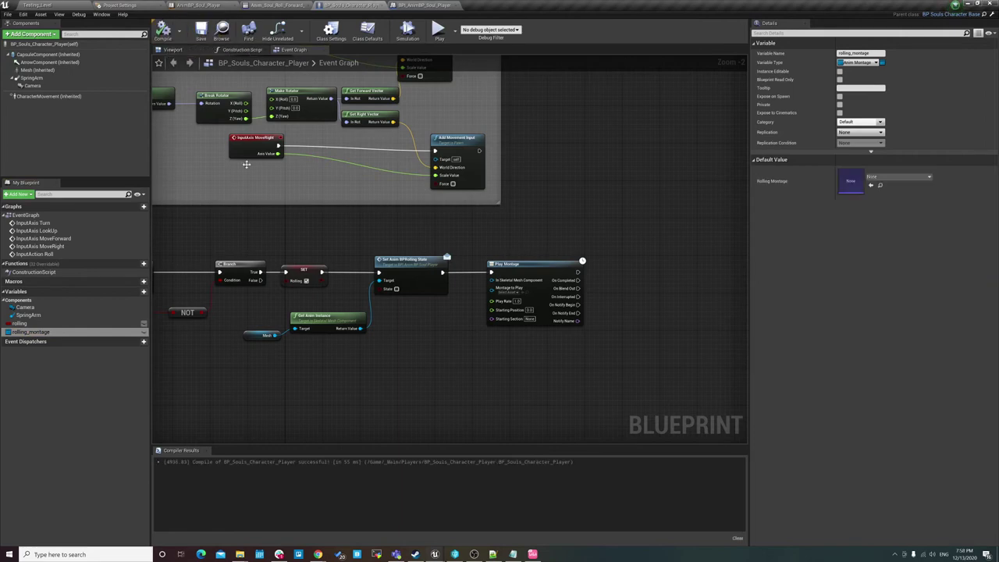
Set rolling_montage's default value to Anim_Soul_Roll_Forward_Montage and save the blueprint
click(884, 178)
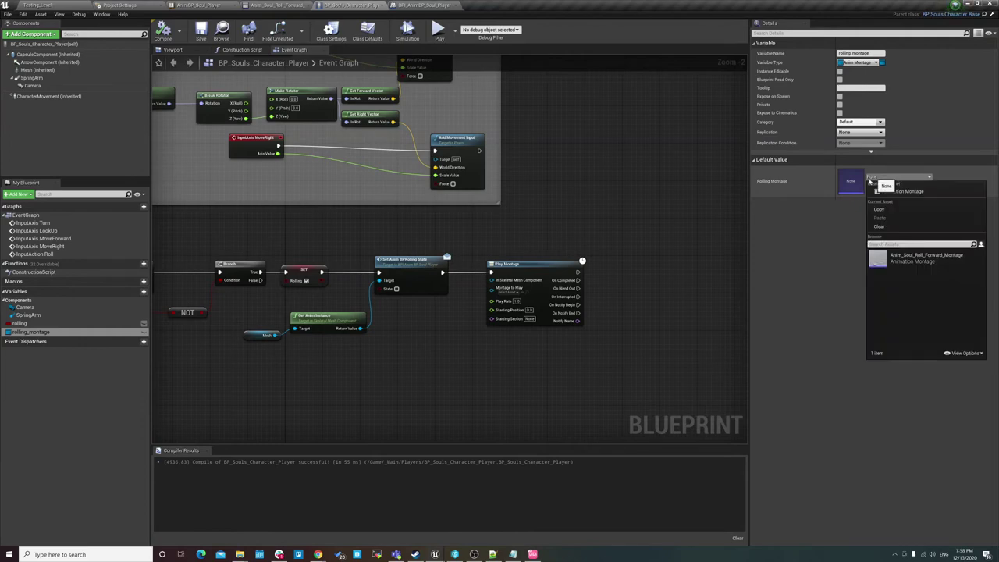
click(909, 262)
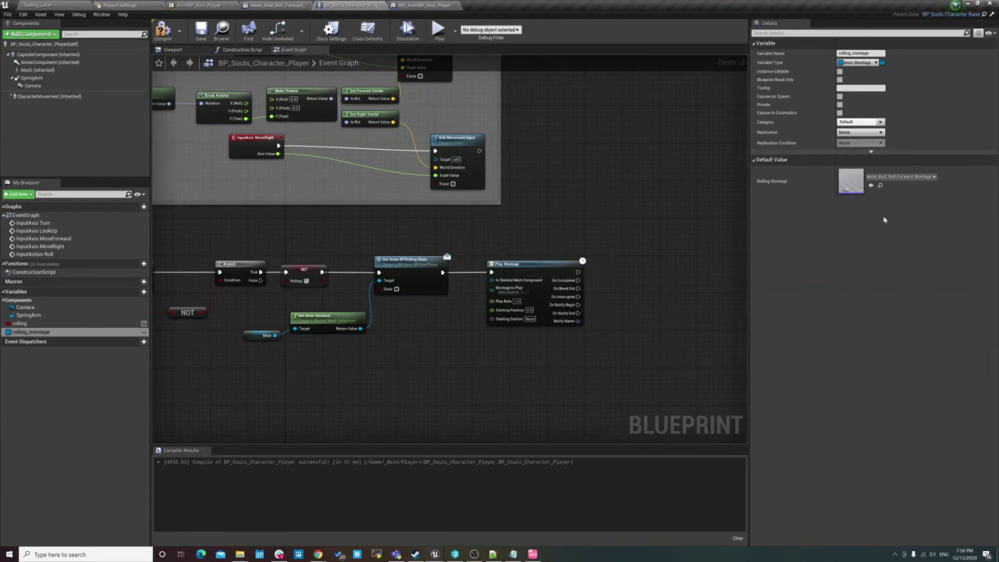
click(200, 33)
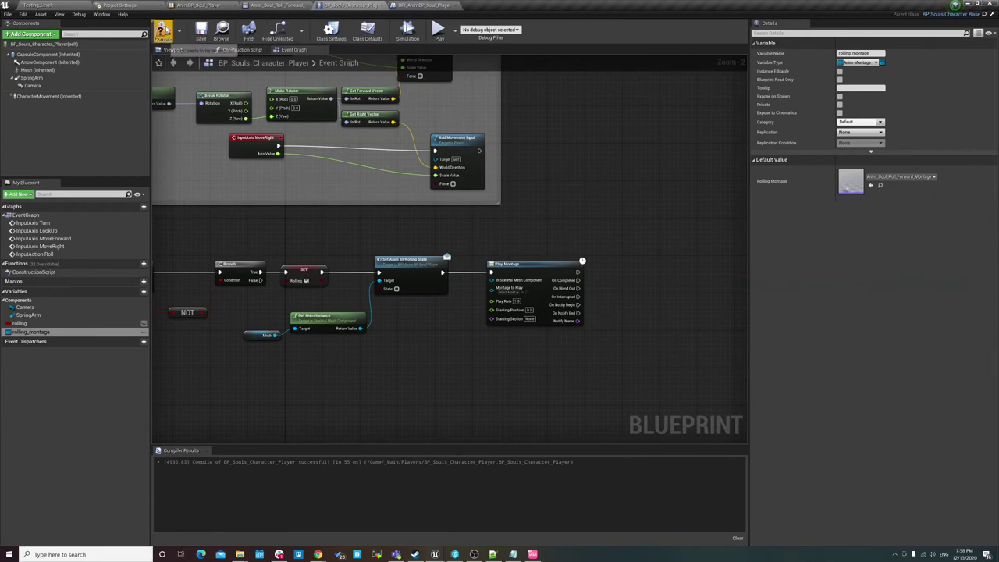
Add a Rolling Montage getter and connect it to Play Montage's Montage to Play input
drag(35, 332, 392, 326)
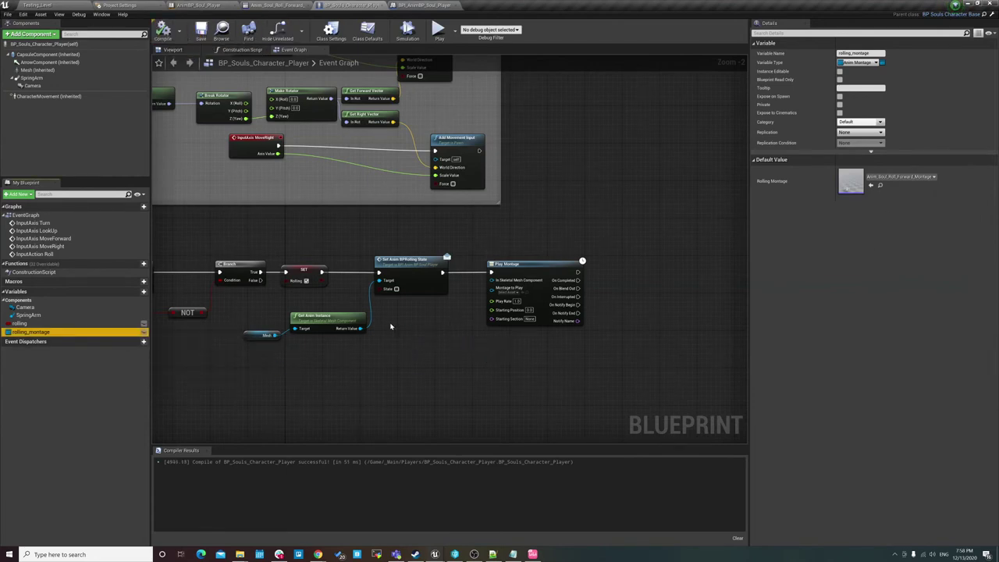
click(420, 335)
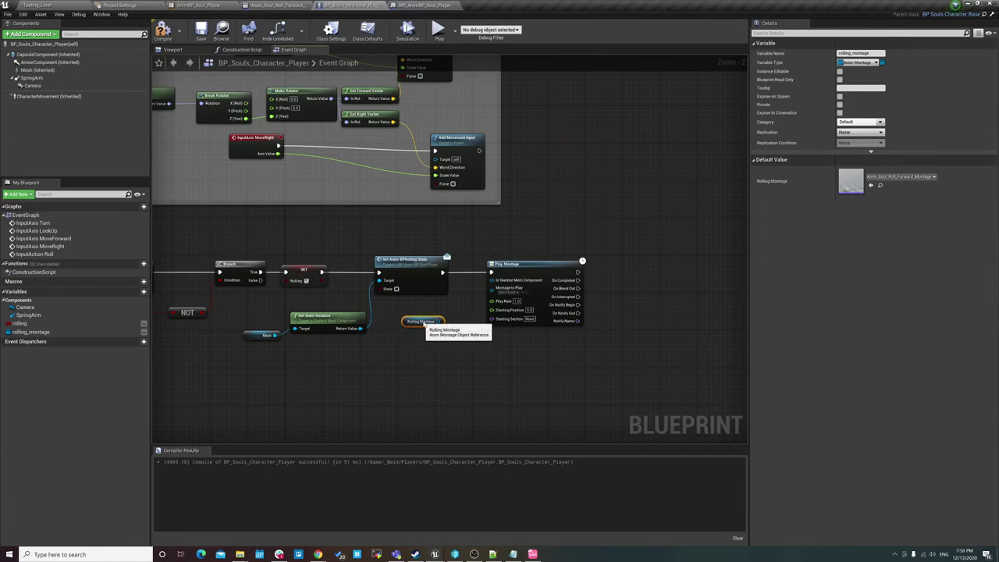
drag(442, 326, 491, 287)
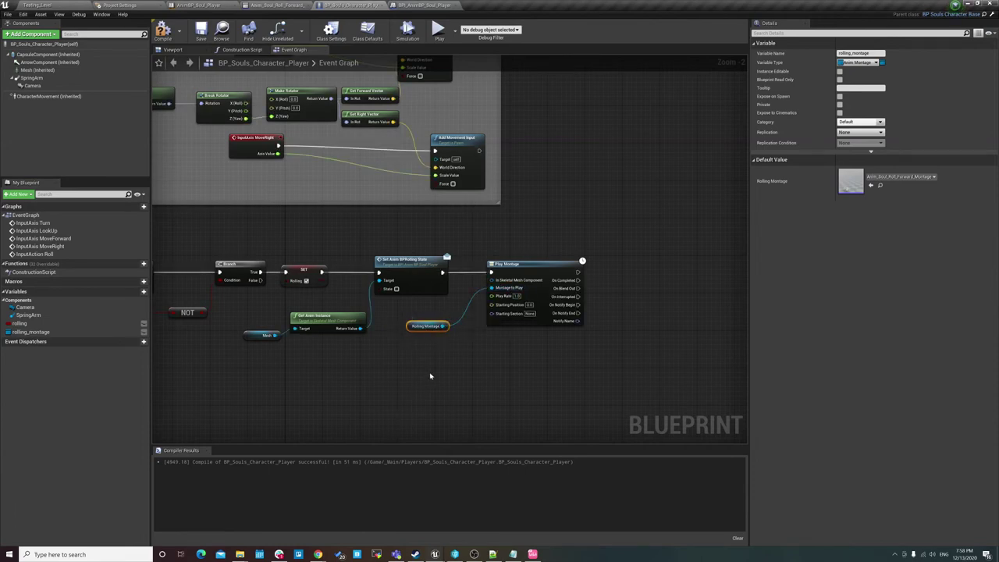
scroll(429, 376, down, 2)
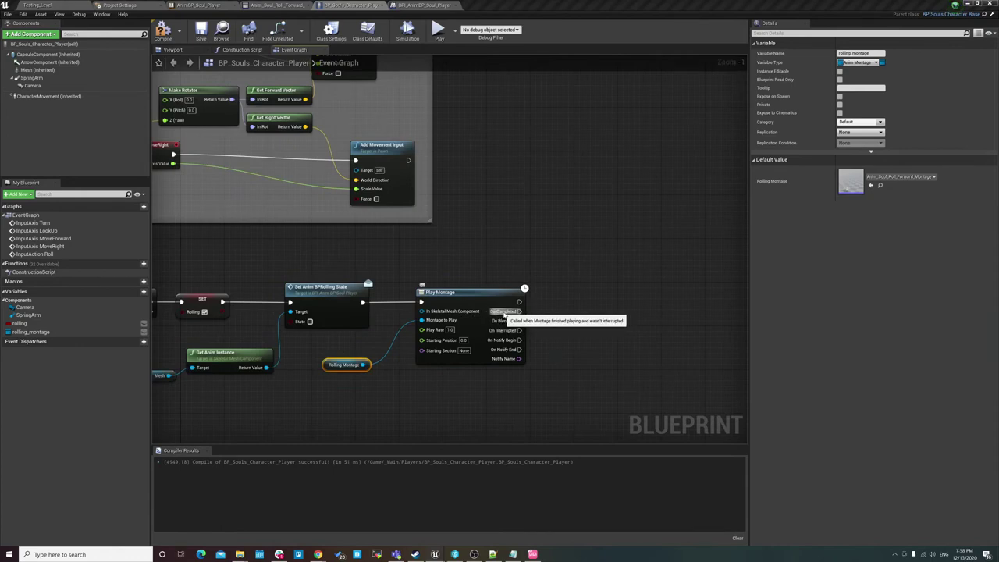
Add a SET Rolling node driven by Play Montage's On Completed pin
mouse_move(363, 364)
mouse_down()
mouse_move(363, 353)
mouse_move(371, 365)
mouse_up()
click(357, 327)
drag(519, 311, 571, 312)
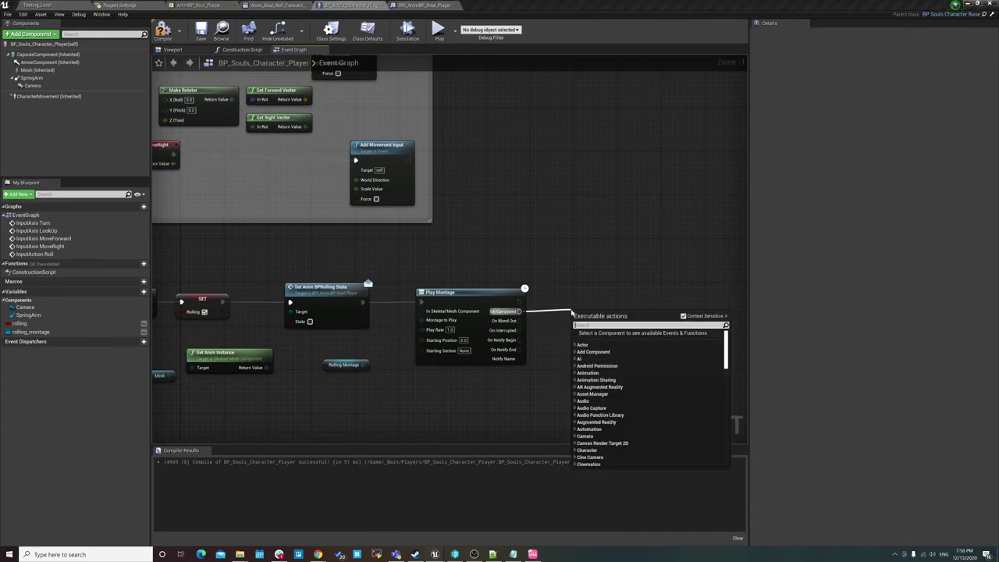
text(set)
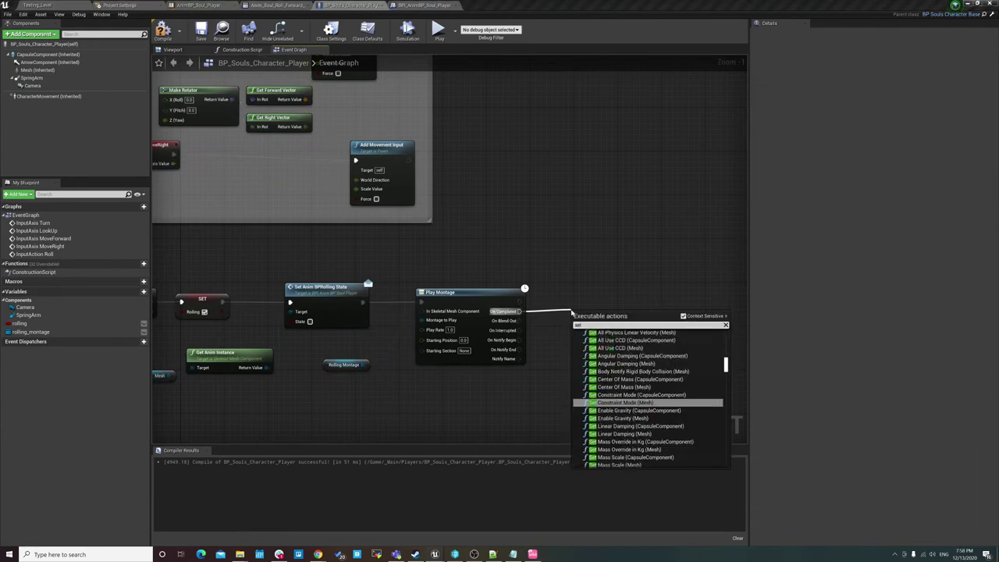
text( rolling)
key(Return)
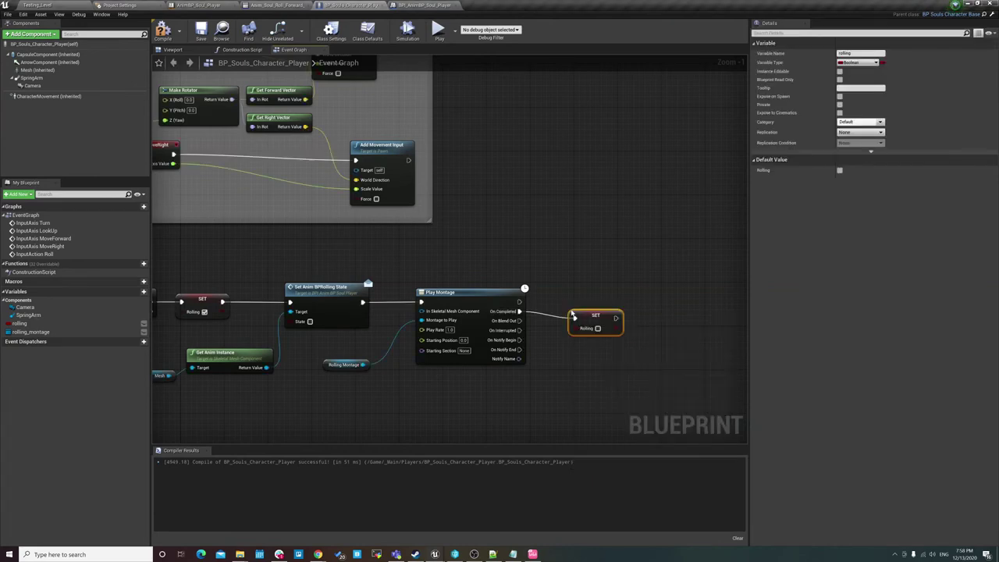
drag(586, 313, 567, 314)
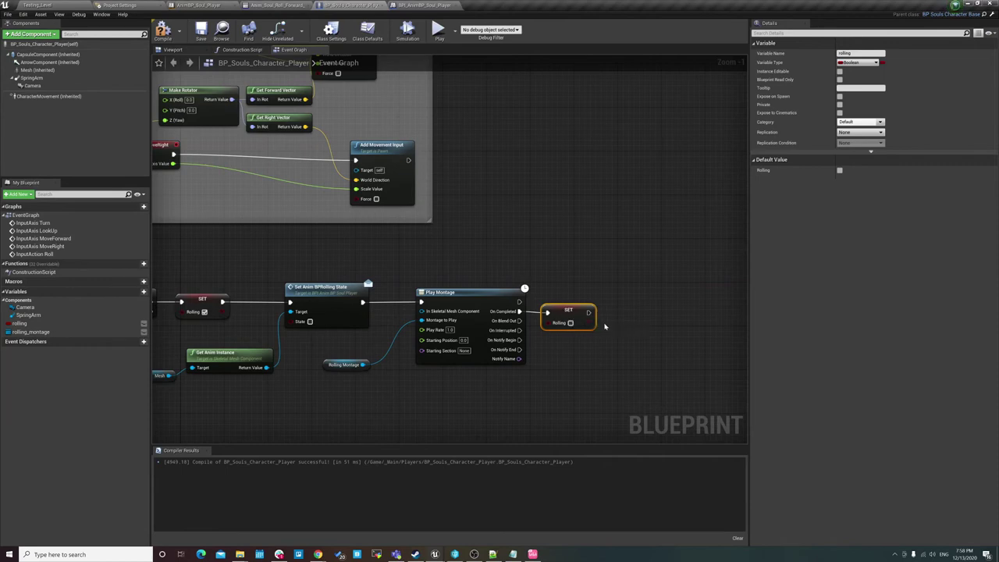
Duplicate the Set Anim BPRolling State node and place the copy right of the SET node
drag(587, 314, 622, 317)
text(set)
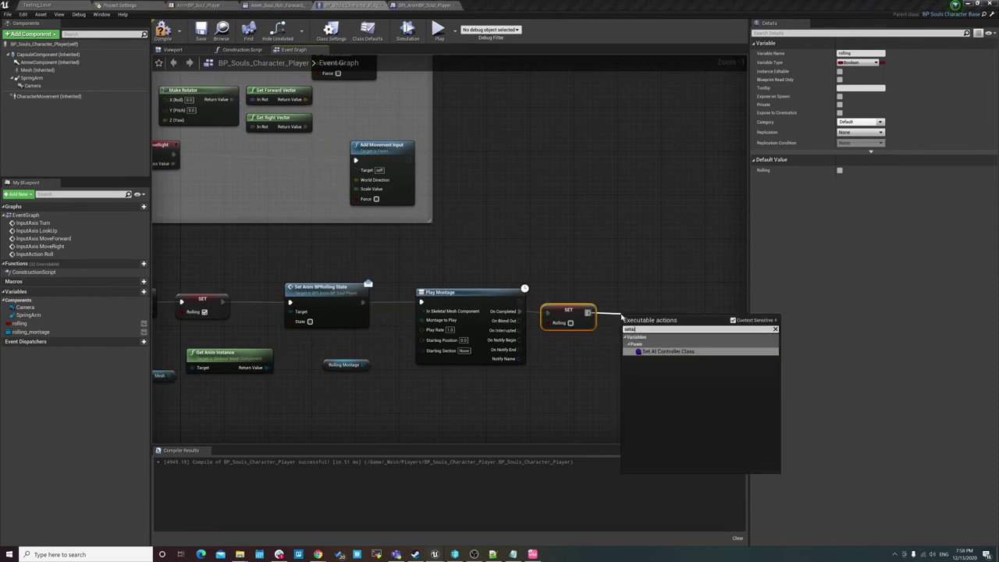
click(622, 317)
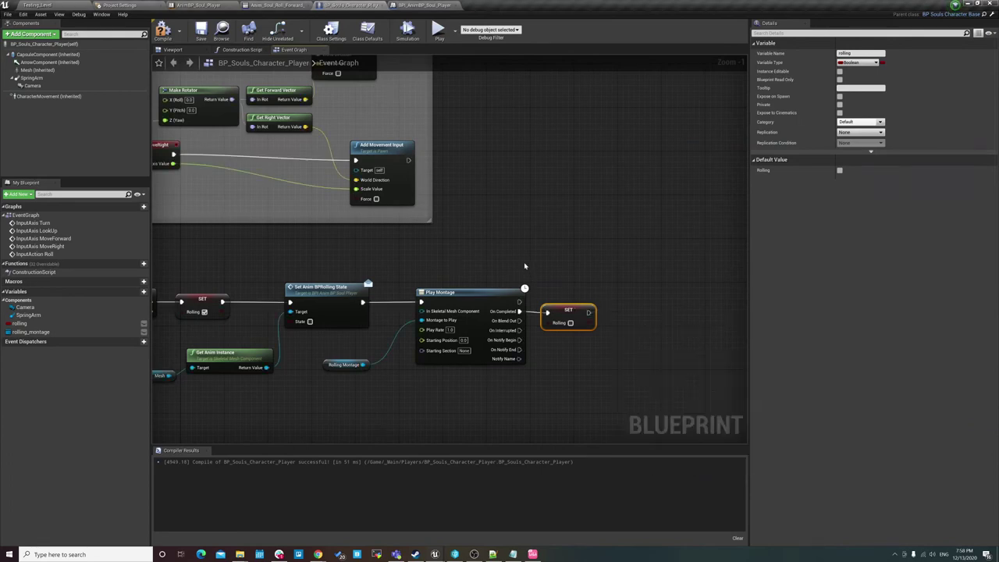
click(340, 293)
key(ctrl+c)
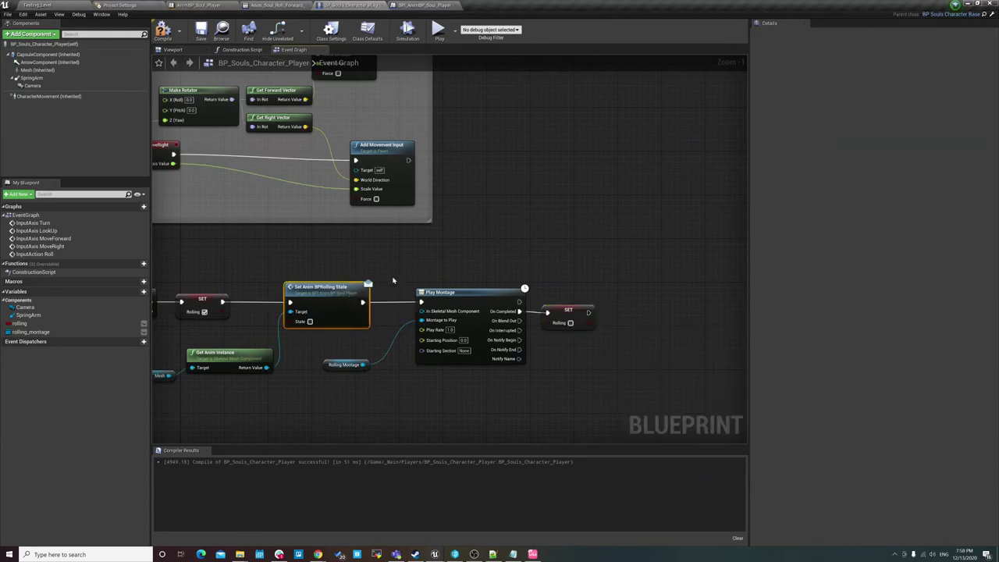
key(ctrl+v)
drag(397, 282, 677, 293)
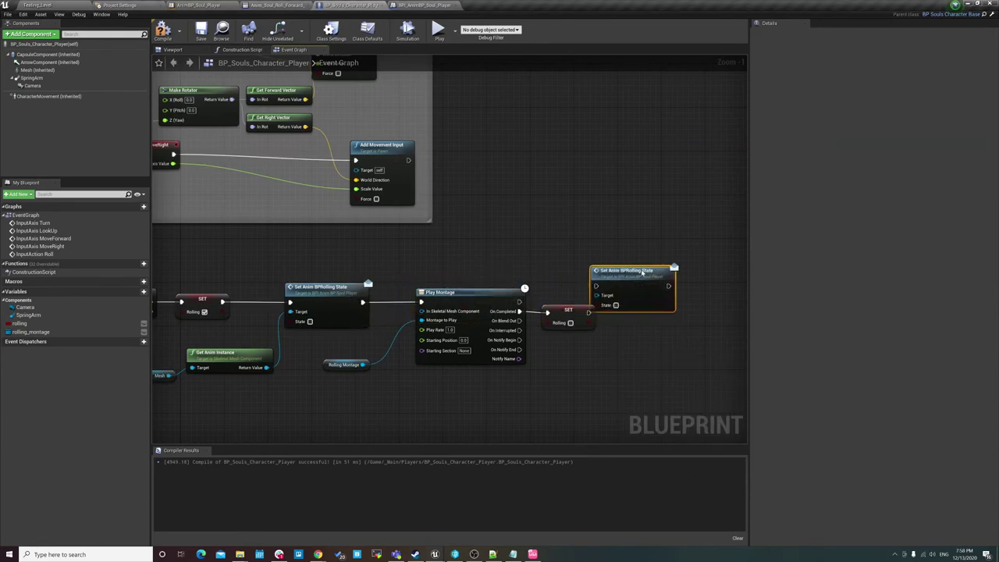
Connect the SET Rolling node's exec output to the duplicated Set Anim BPRolling State node
click(576, 302)
drag(595, 303, 641, 308)
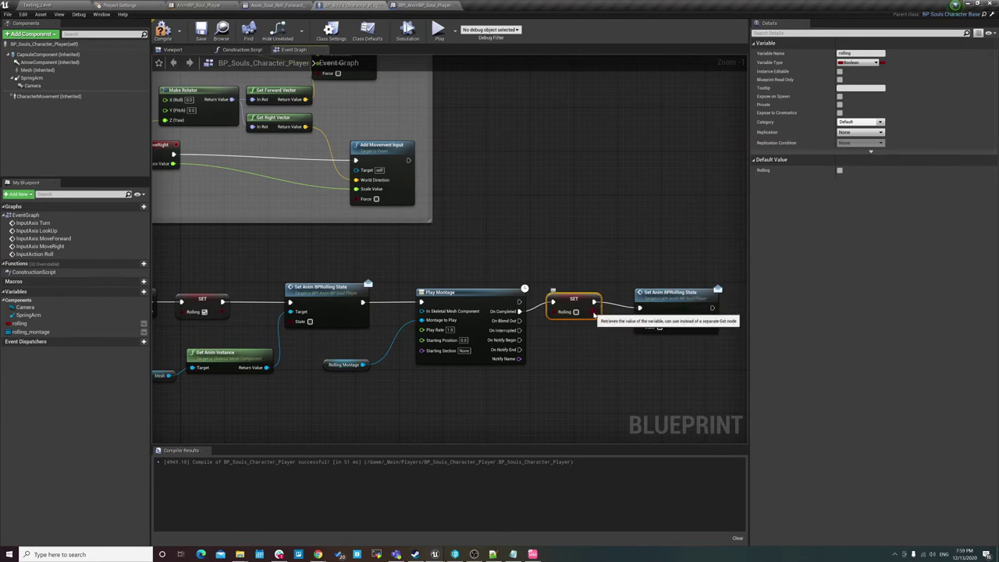
drag(572, 297, 578, 313)
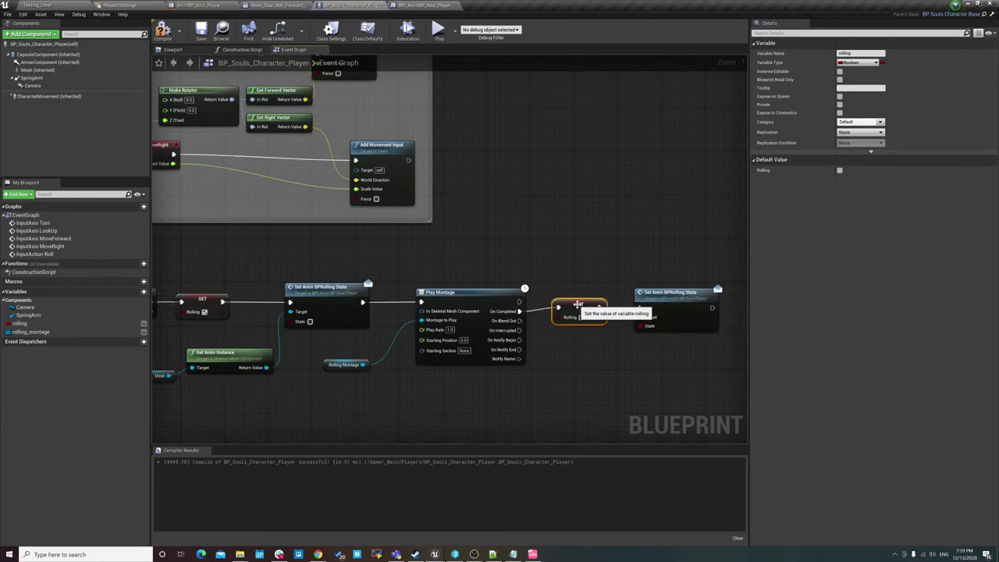
scroll(524, 387, down, 1)
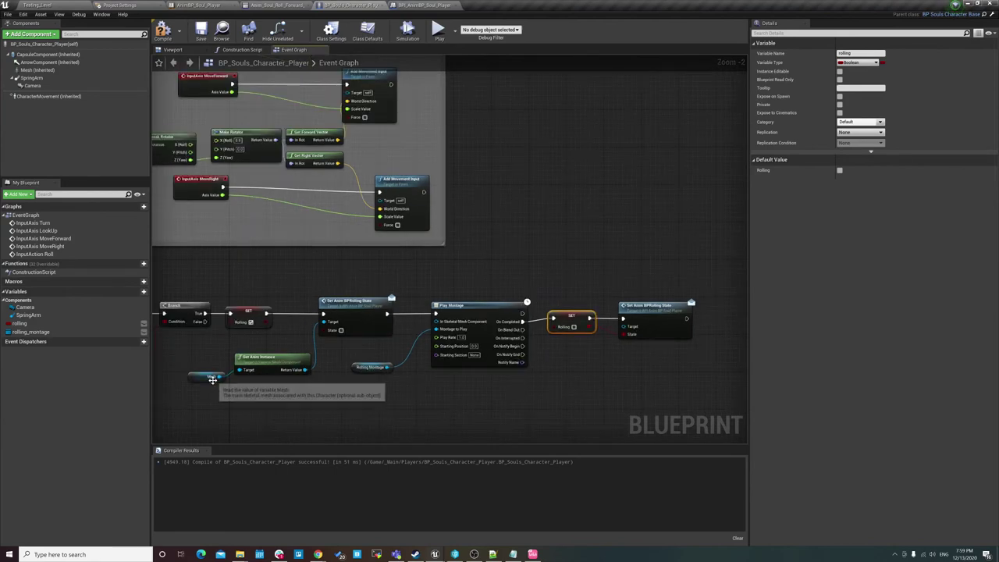
Feed Get Anim Instance into the duplicate's Target and the Rolling value into its State
drag(303, 372, 622, 326)
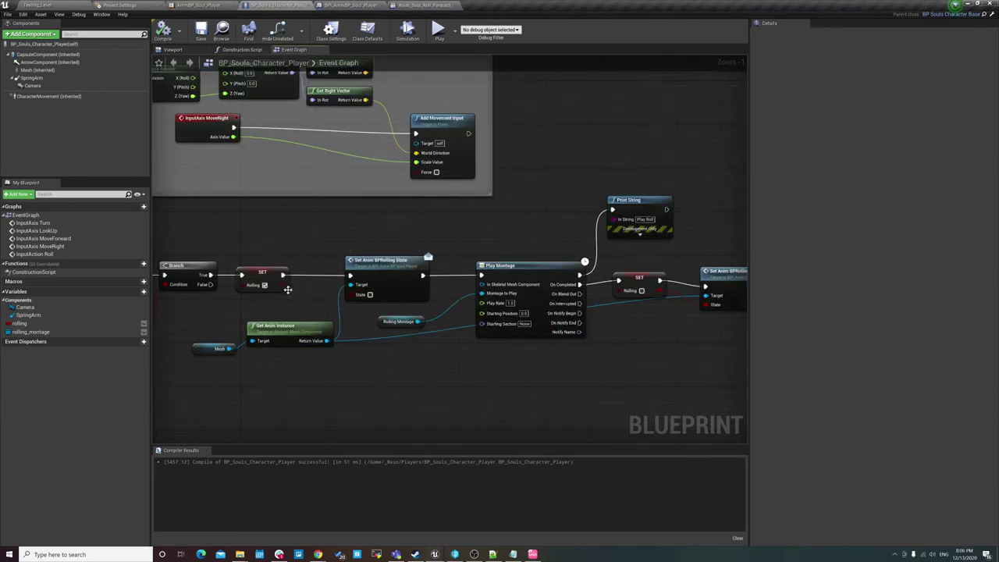
drag(283, 284, 369, 295)
right_drag(705, 346, 683, 341)
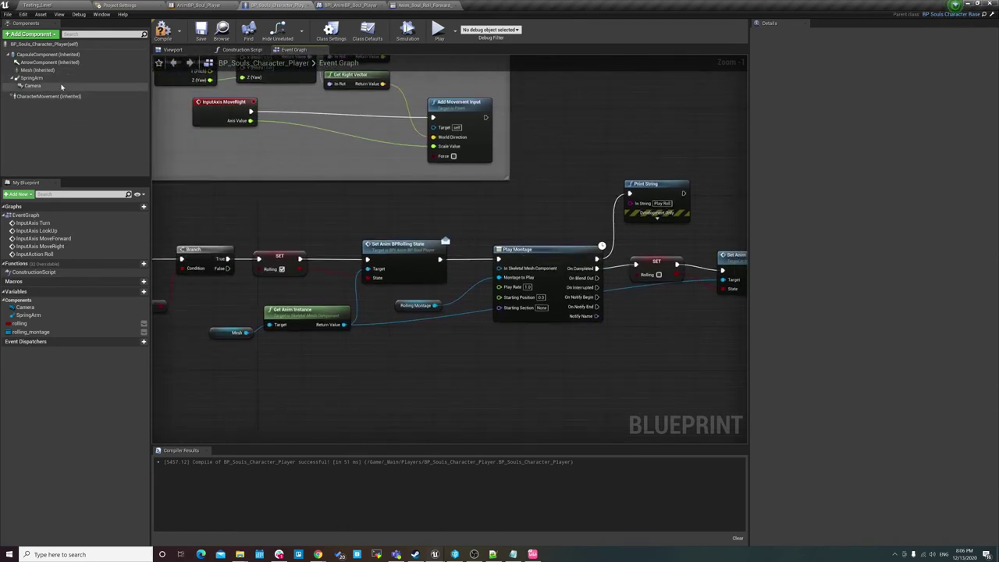
Connect a Mesh getter to Play Montage's In Skeletal Mesh Component, tidy the chain, and compile
mouse_move(37, 69)
mouse_down()
mouse_move(416, 349)
mouse_move(503, 267)
mouse_up()
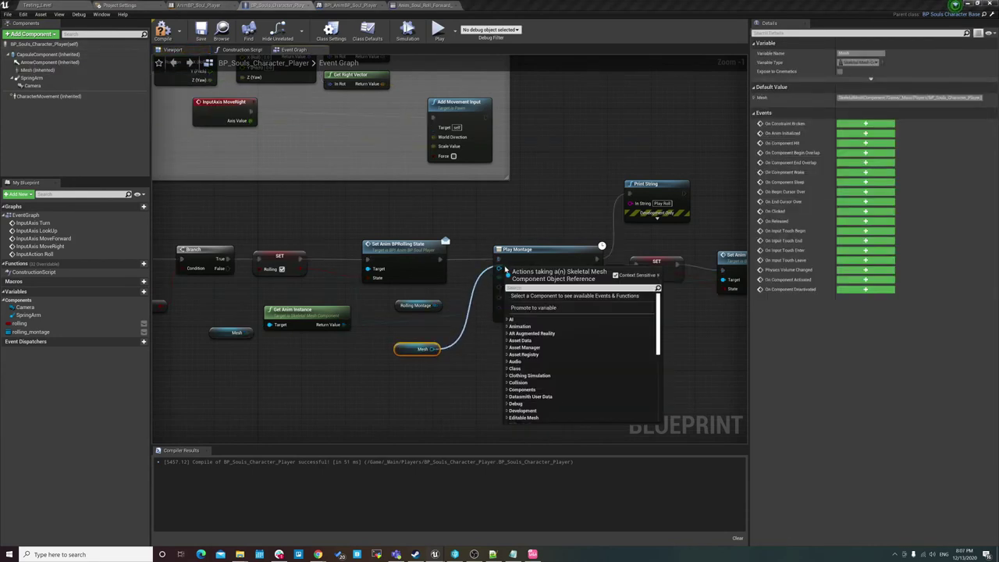
key(Escape)
drag(434, 349, 499, 267)
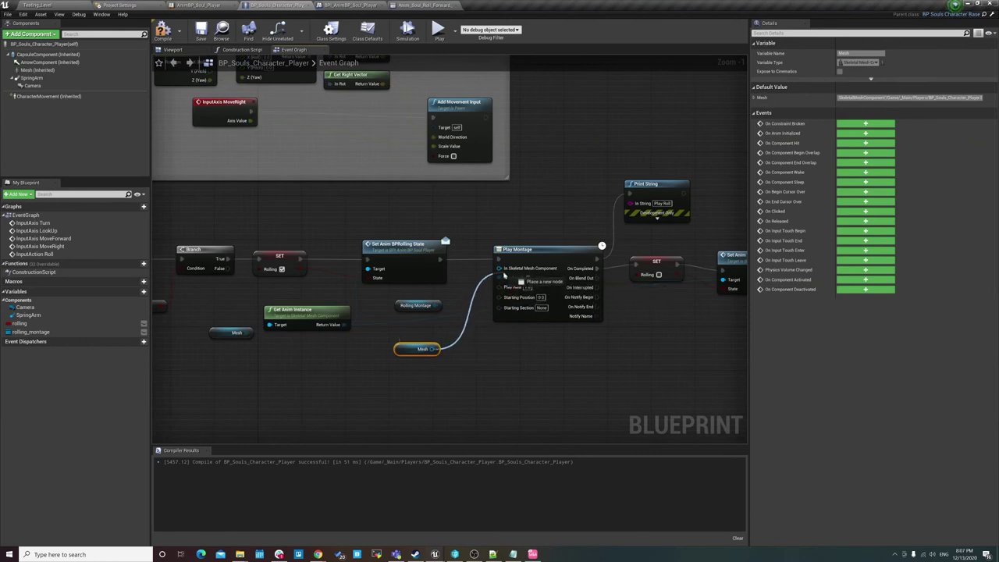
drag(412, 350, 412, 289)
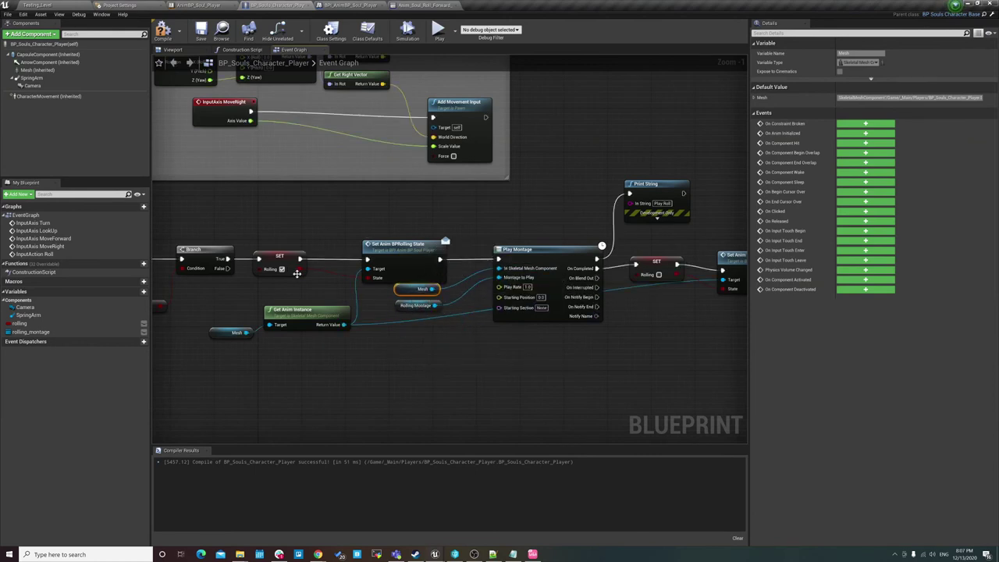
click(389, 259)
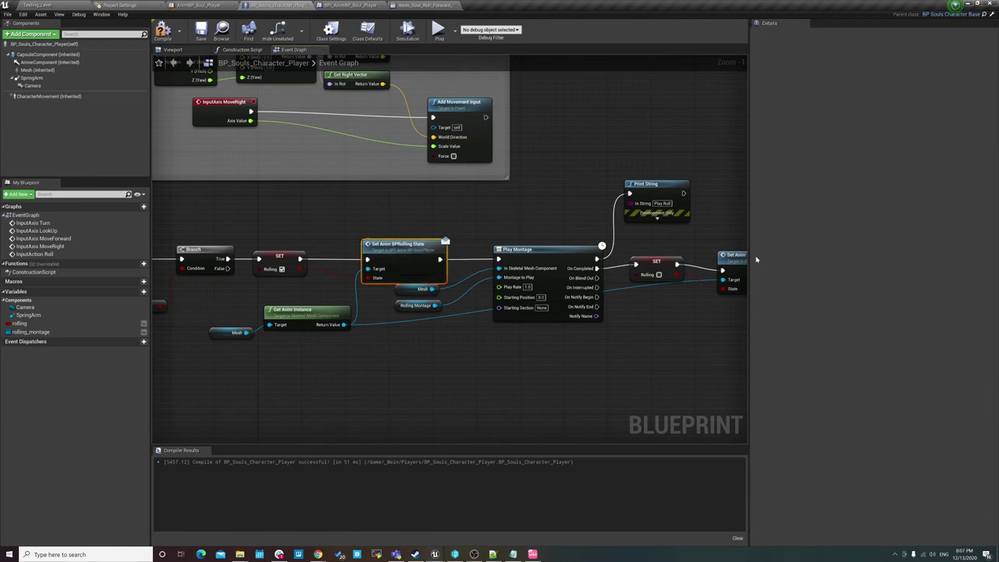
drag(724, 260, 724, 255)
right_drag(305, 261, 206, 283)
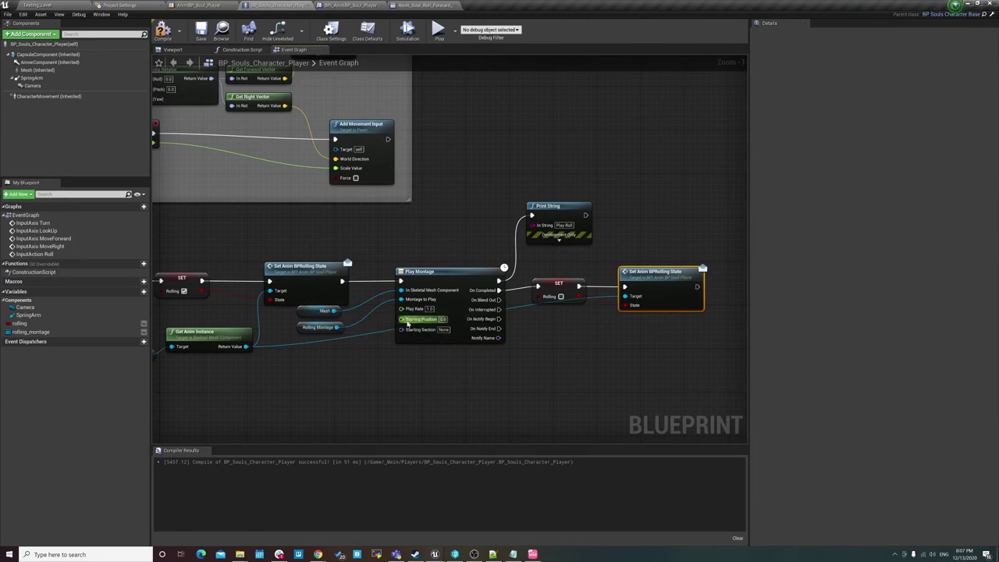
right_drag(407, 323, 402, 319)
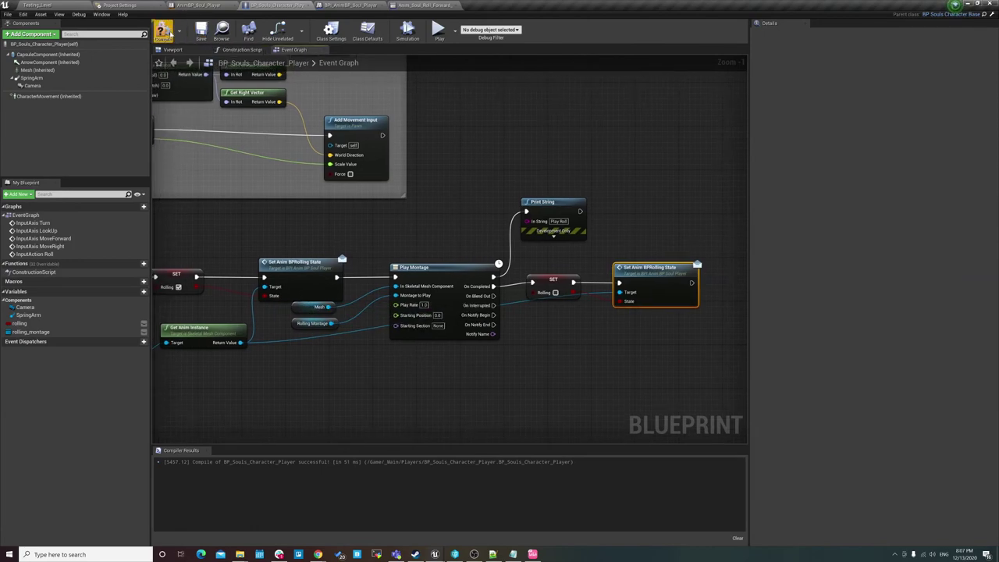
click(164, 32)
Play Testing_Level, trigger the roll twice with space, then stop play
click(188, 6)
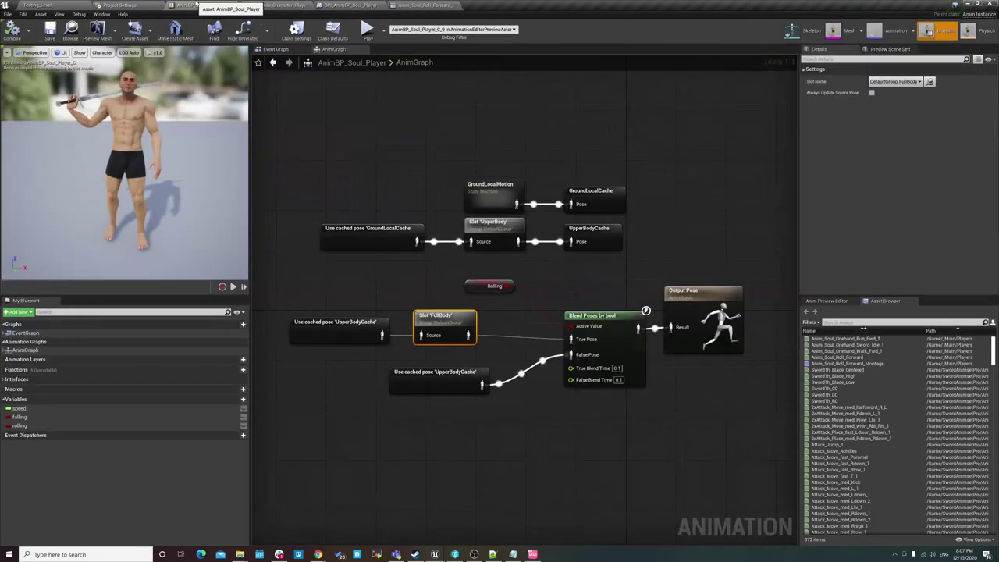
click(38, 5)
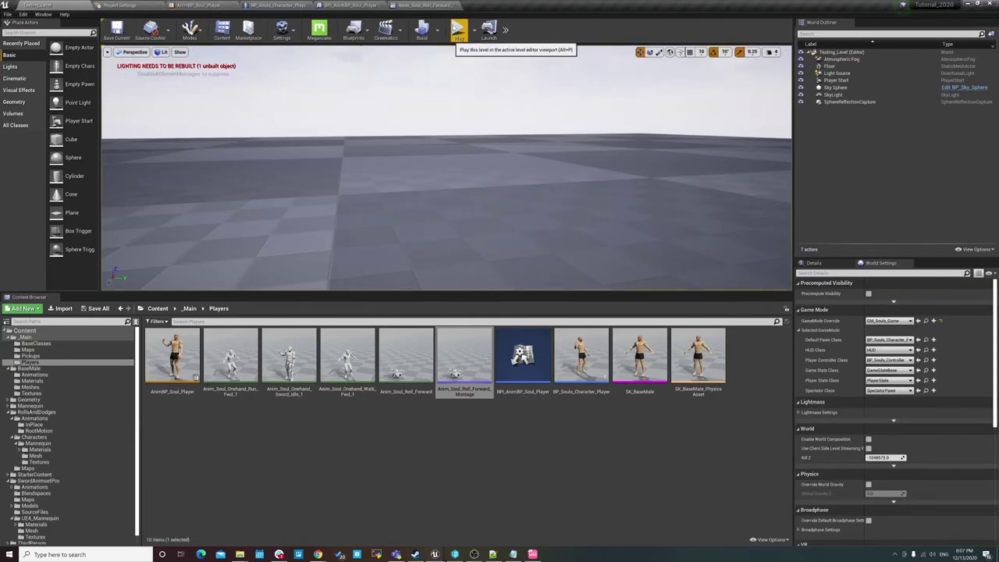
click(480, 554)
click(480, 554)
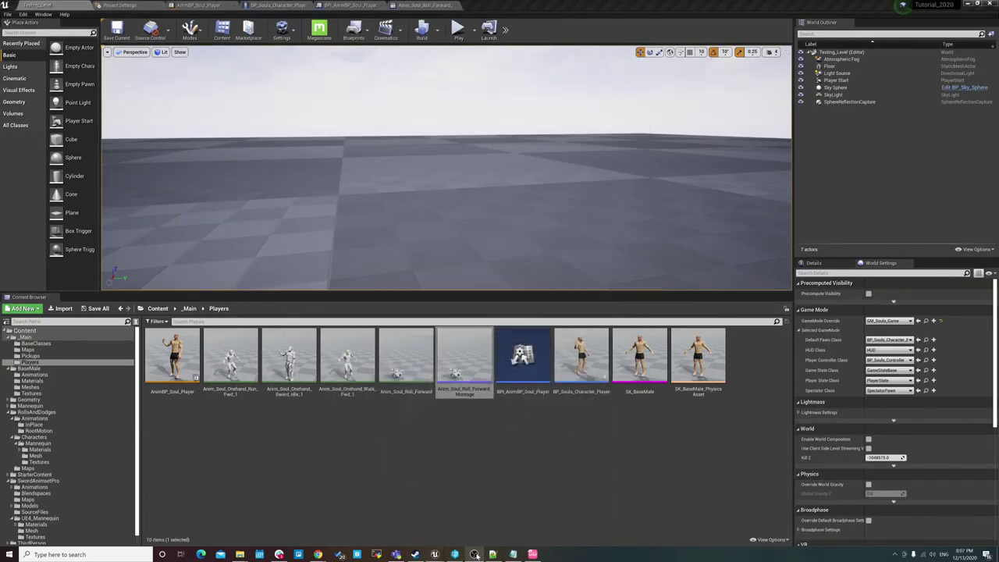
click(452, 29)
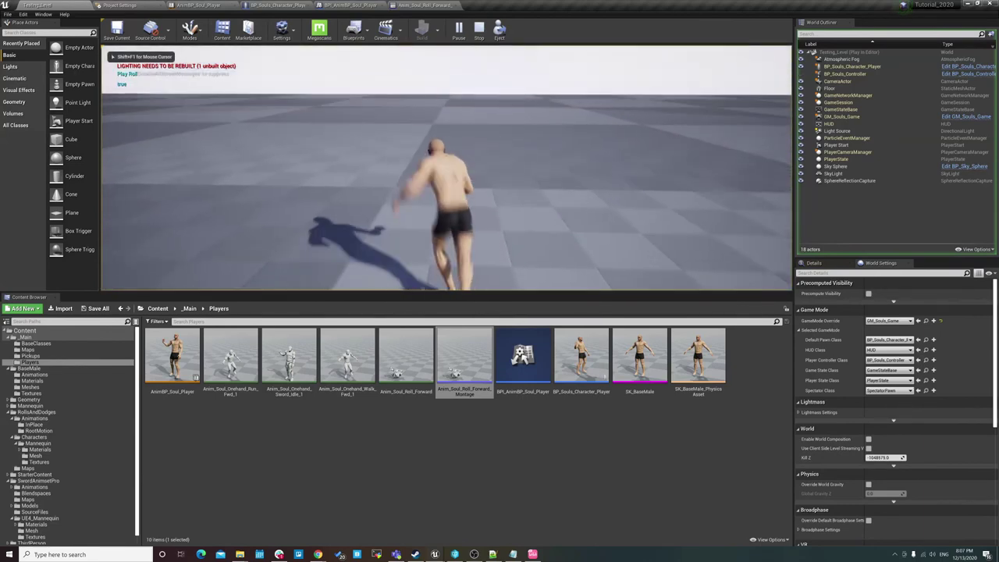
key(space)
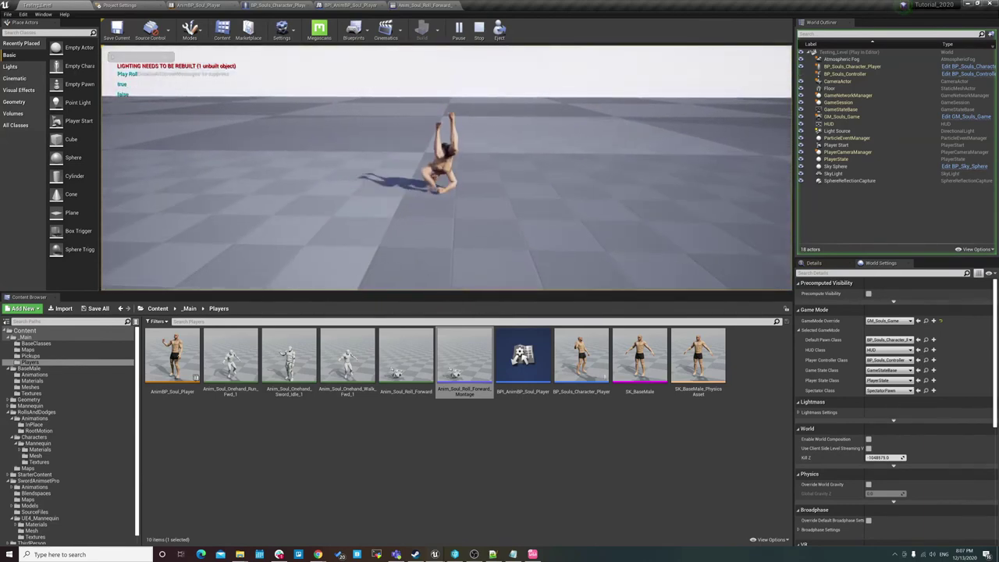
key(space)
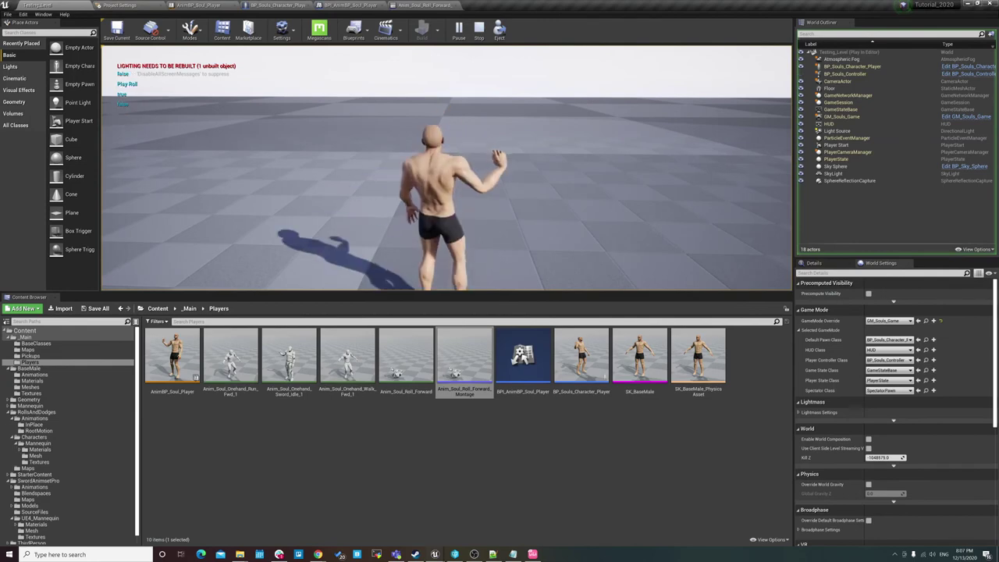
key(Escape)
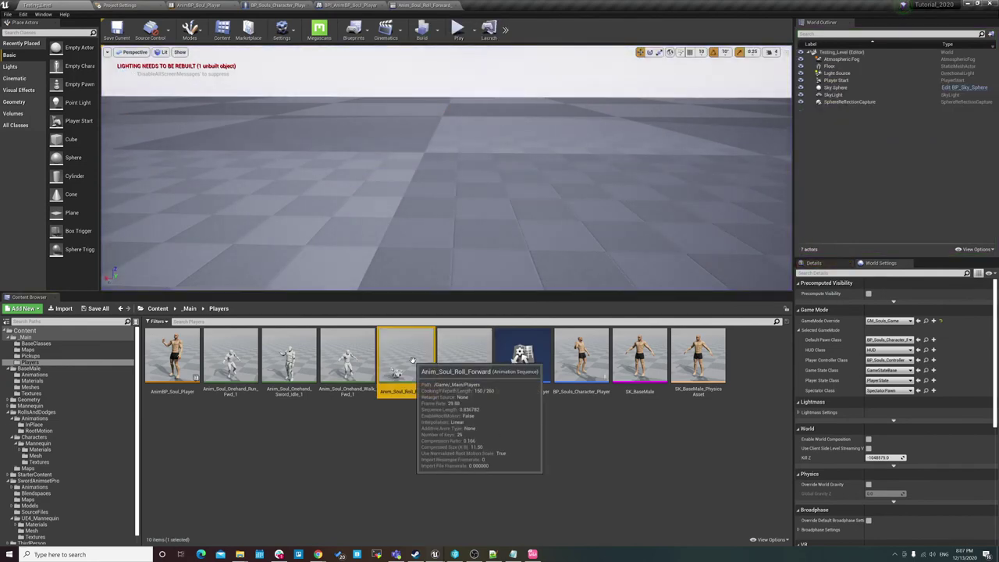
Enable Root Motion on the Anim_Soul_Roll_Forward animation asset
double_click(405, 359)
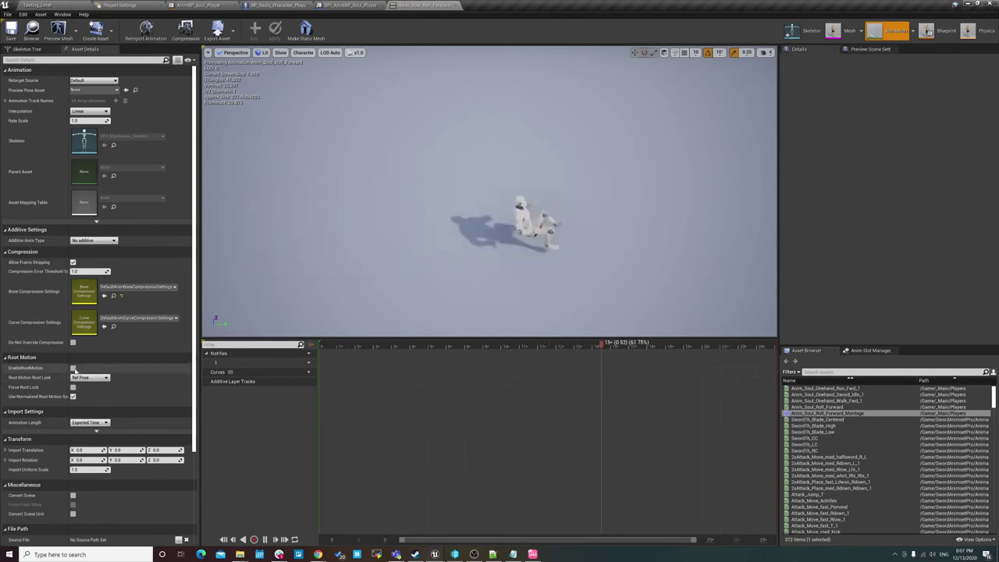
mouse_move(465, 246)
right_down()
mouse_move(454, 258)
mouse_move(479, 245)
right_up()
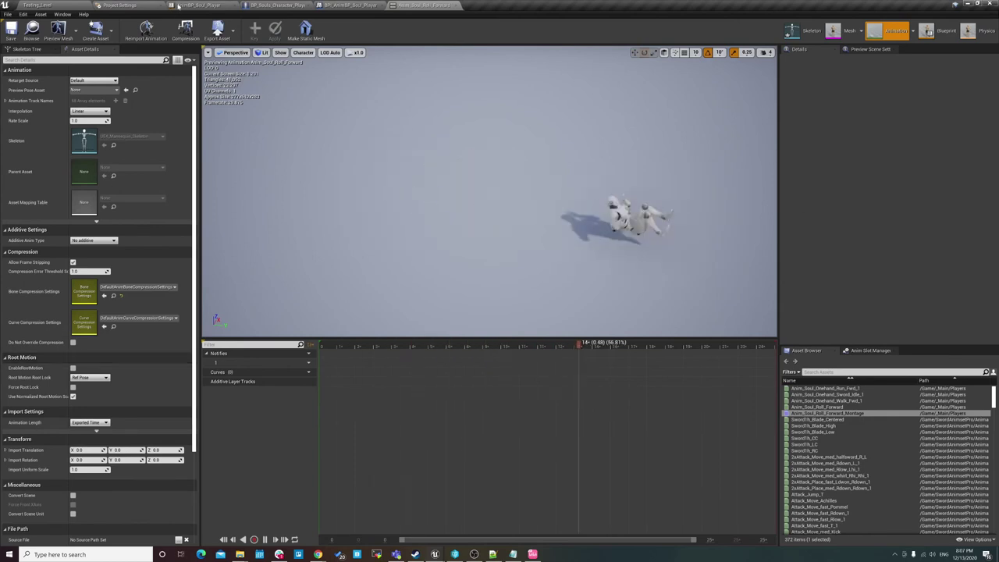
click(37, 357)
click(37, 358)
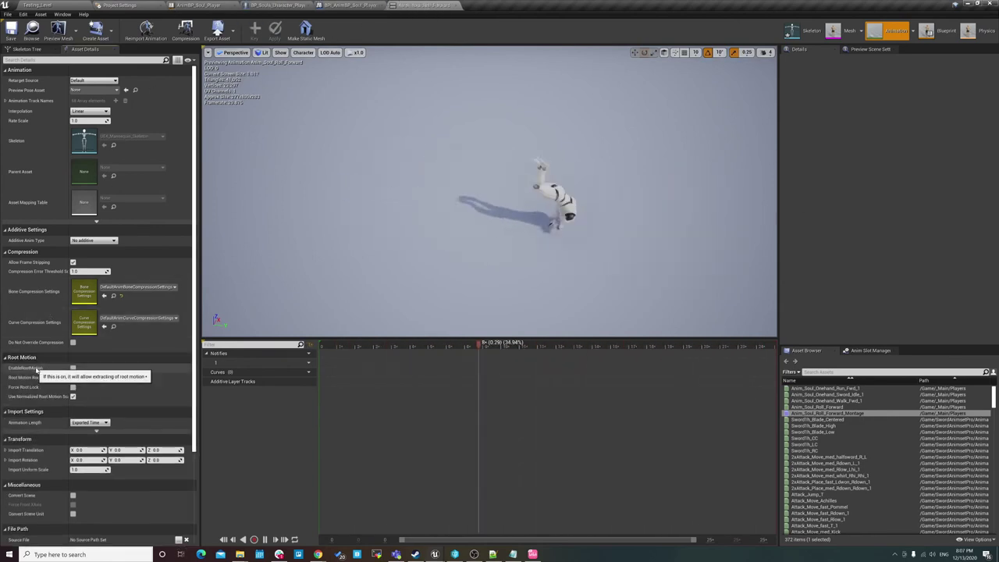
click(72, 368)
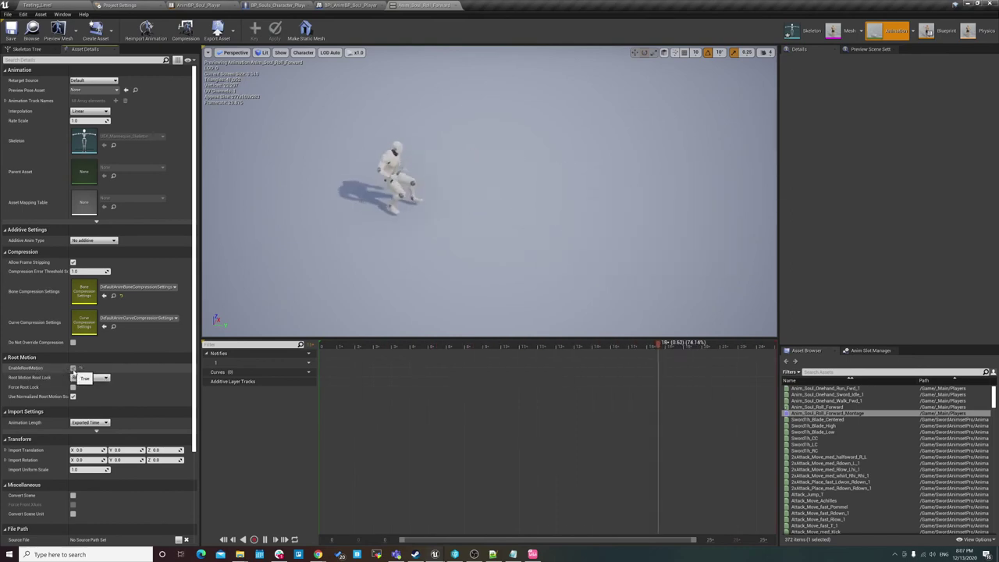
click(35, 4)
Play Testing_Level again and trigger the roll repeatedly with space to verify root motion
click(458, 30)
click(519, 143)
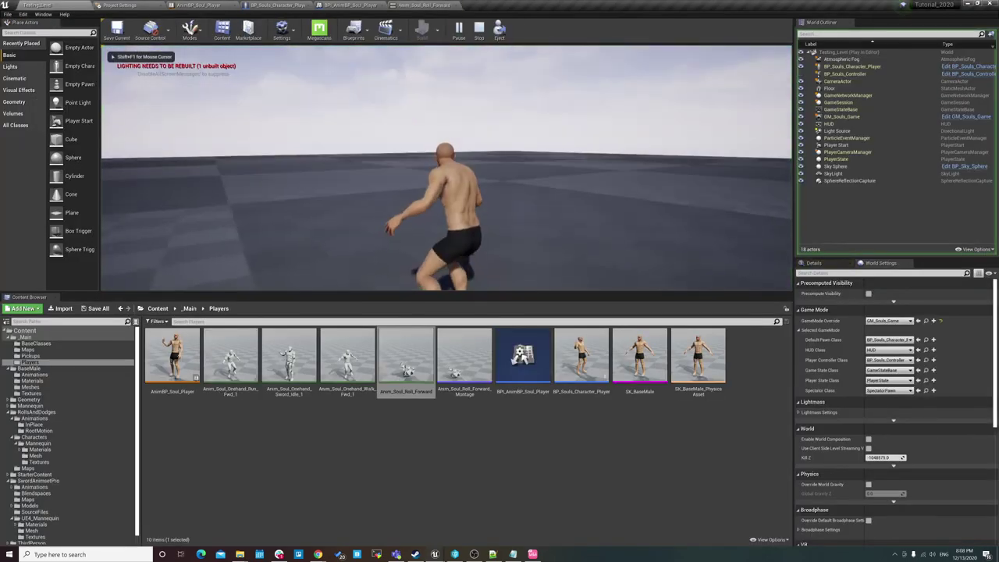
key(space)
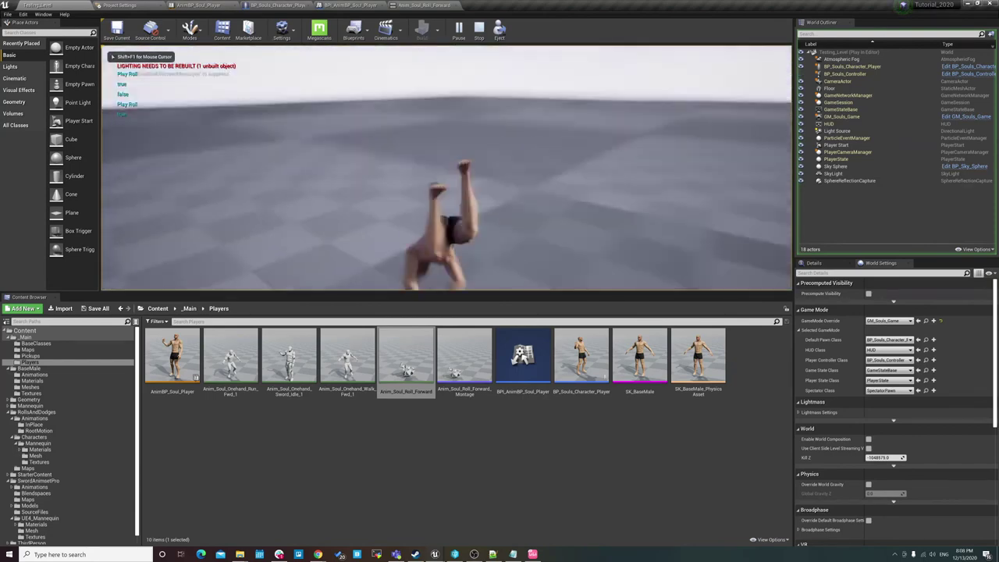
key(space)
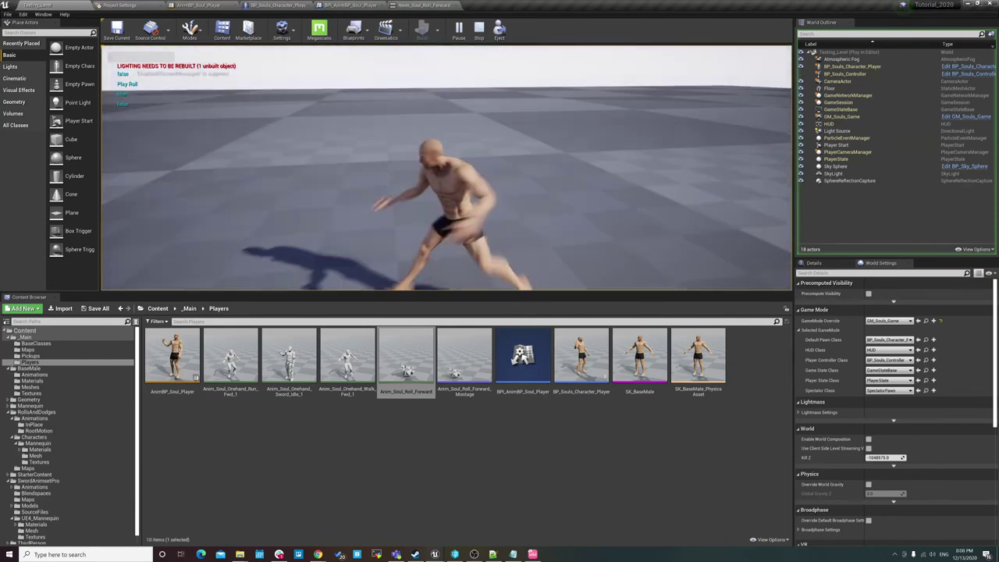
key(space)
key(space)
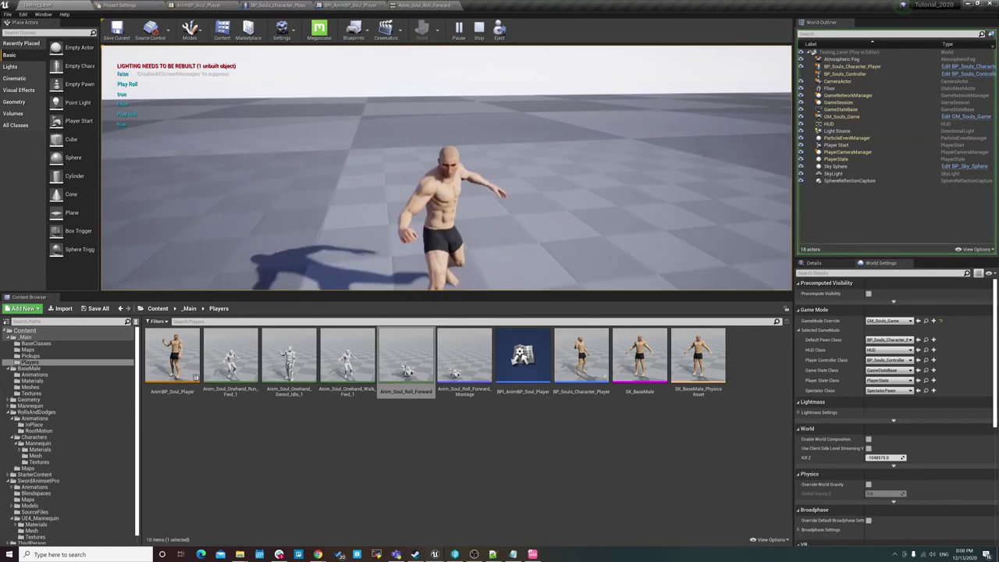
key(alt+Tab)
key(alt+Tab)
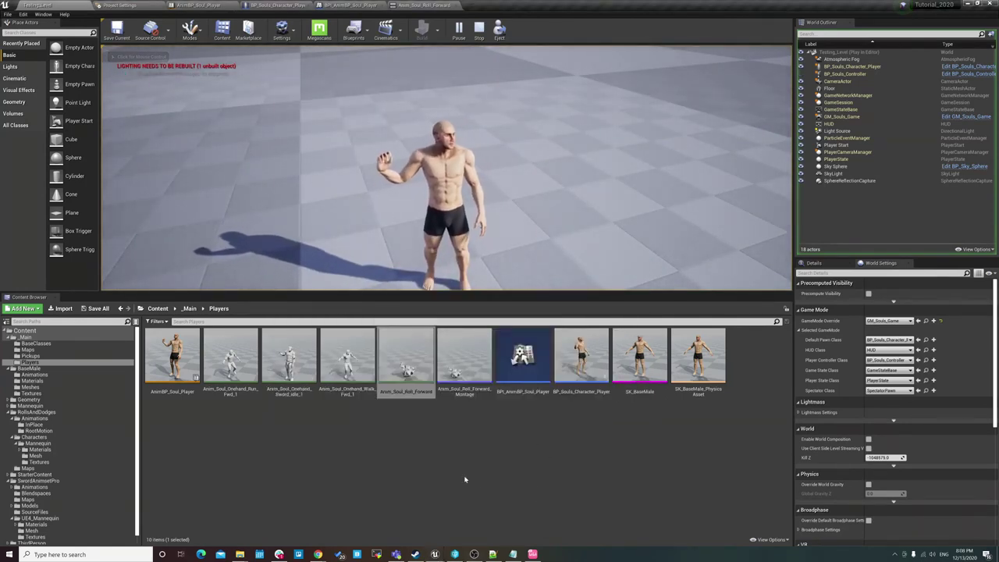
In AnimBP_Soul_Player's AnimGraph, inspect the rolling blend and nudge the Rolling variable node left
mouse_move(435, 554)
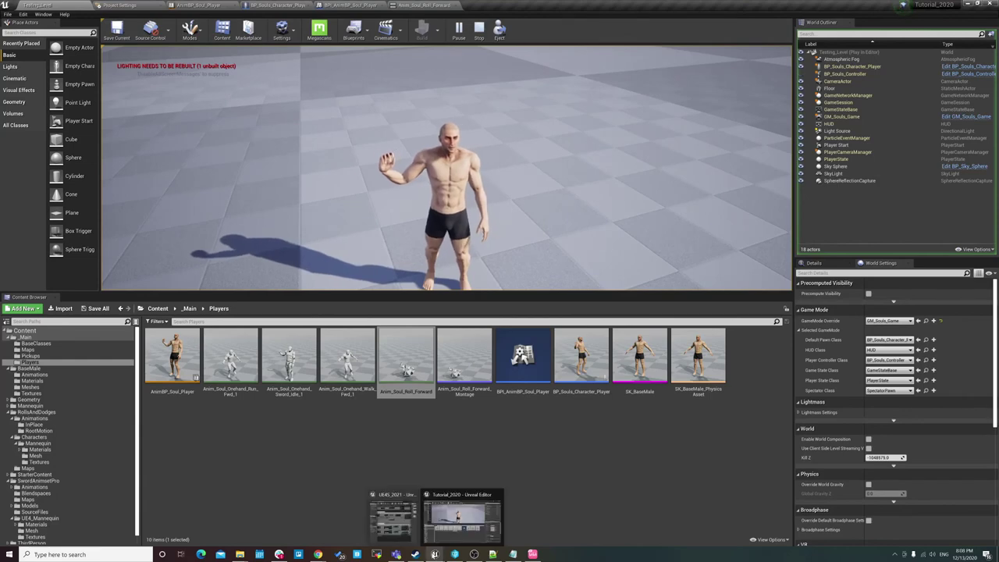
click(462, 515)
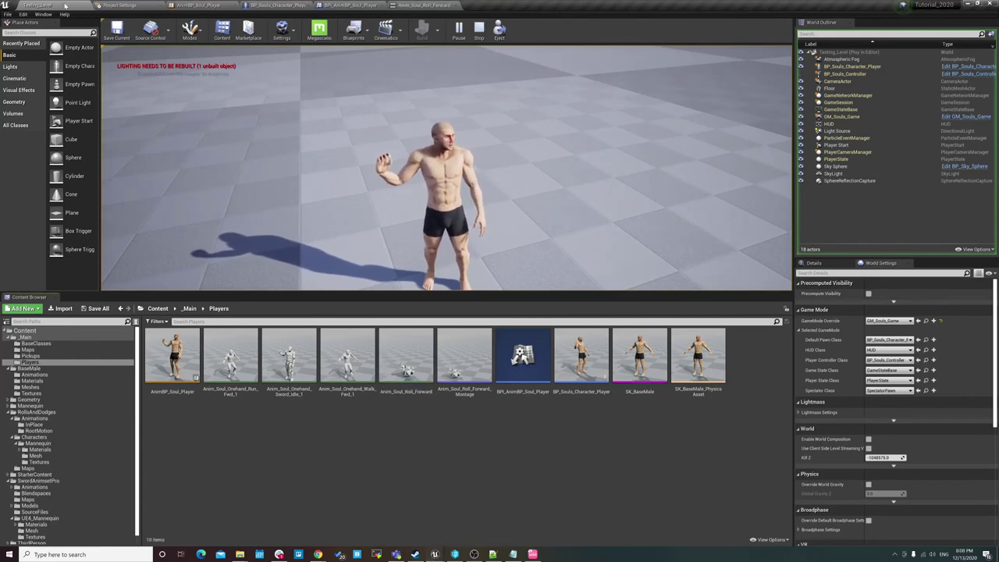
click(196, 6)
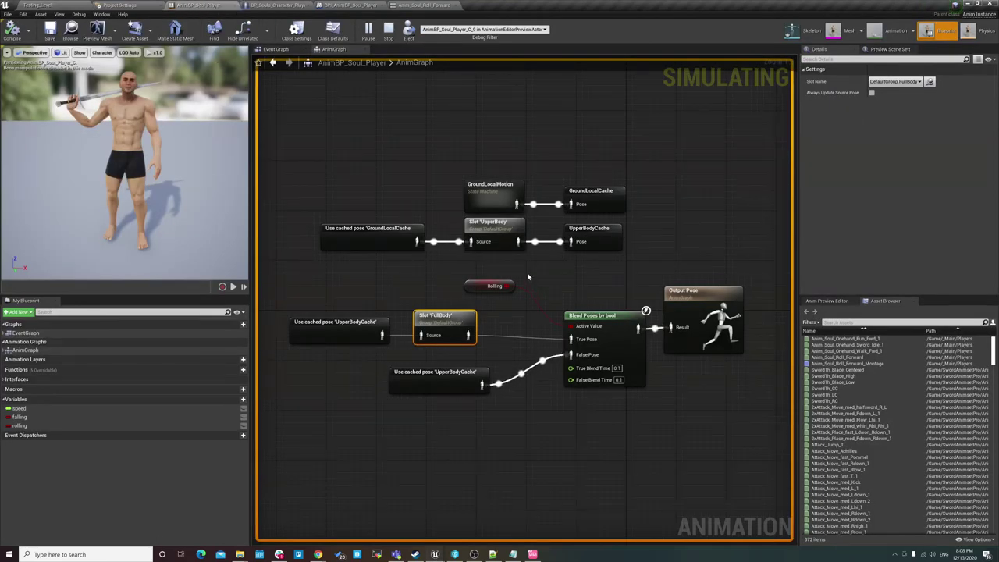
scroll(528, 277, down, 2)
scroll(523, 276, up, 2)
scroll(516, 275, down, 1)
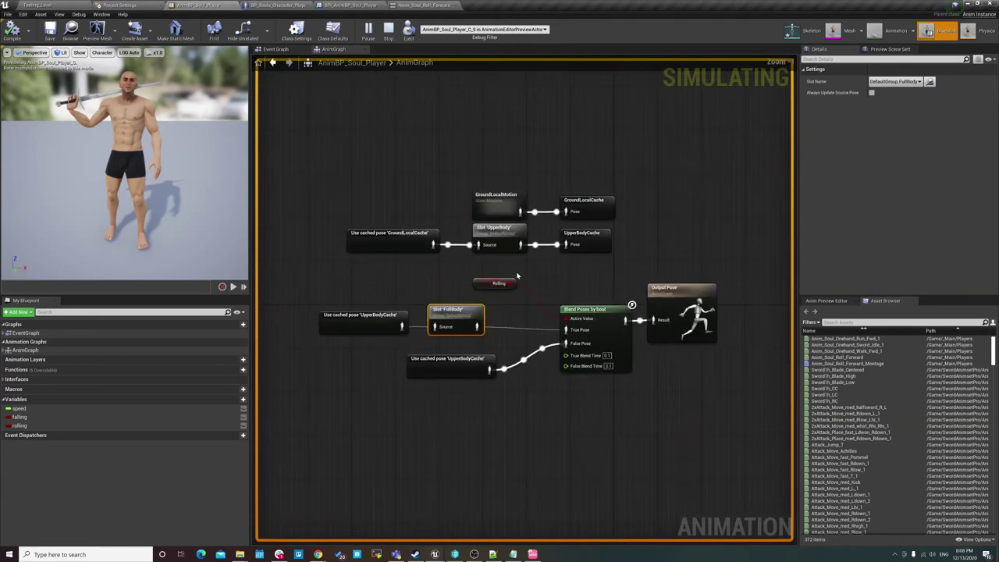
mouse_move(497, 285)
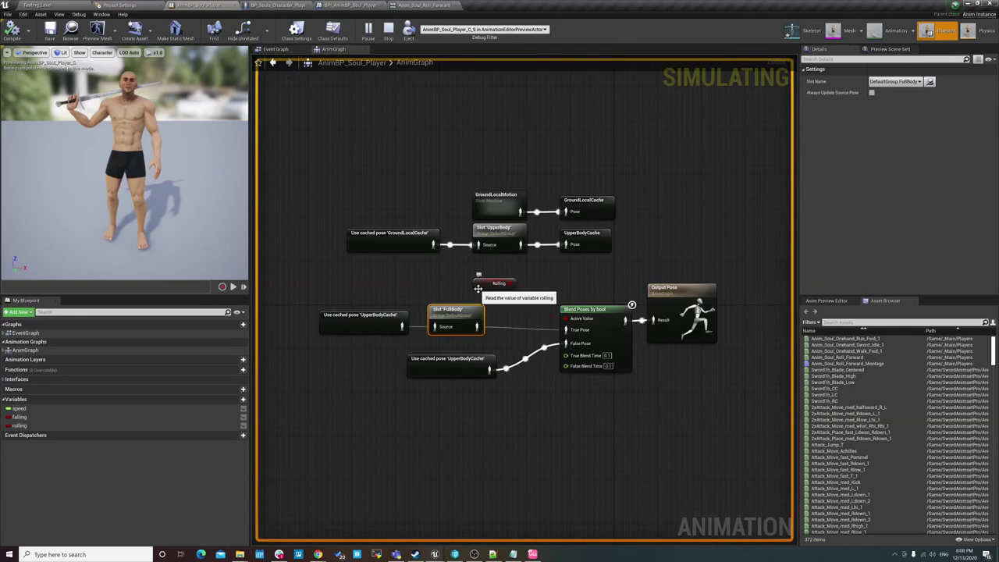
drag(497, 284, 443, 291)
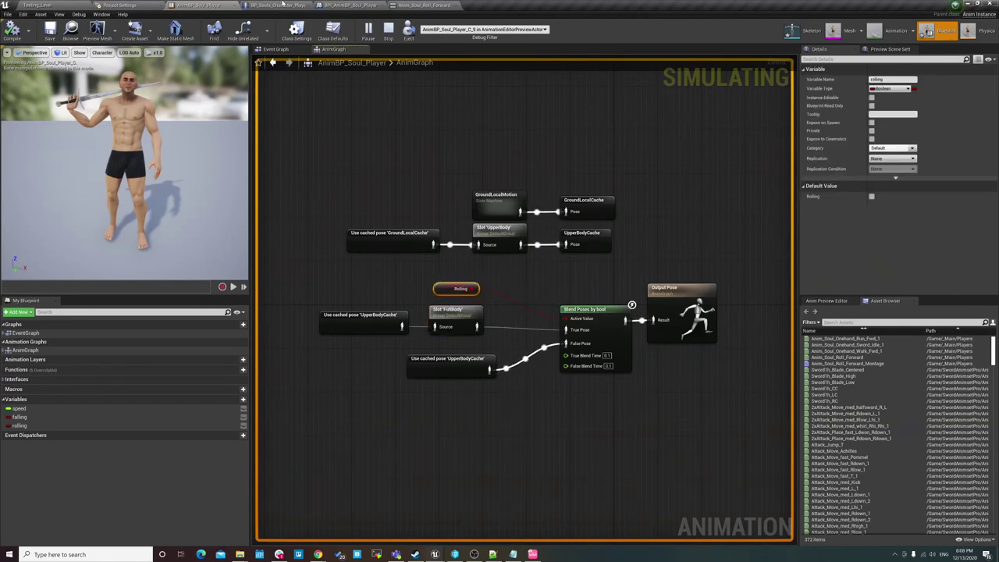
Open Anim_Soul_Roll_Forward_Montage, check the Slot 'FullBody' node, then view the Event Graph
click(25, 5)
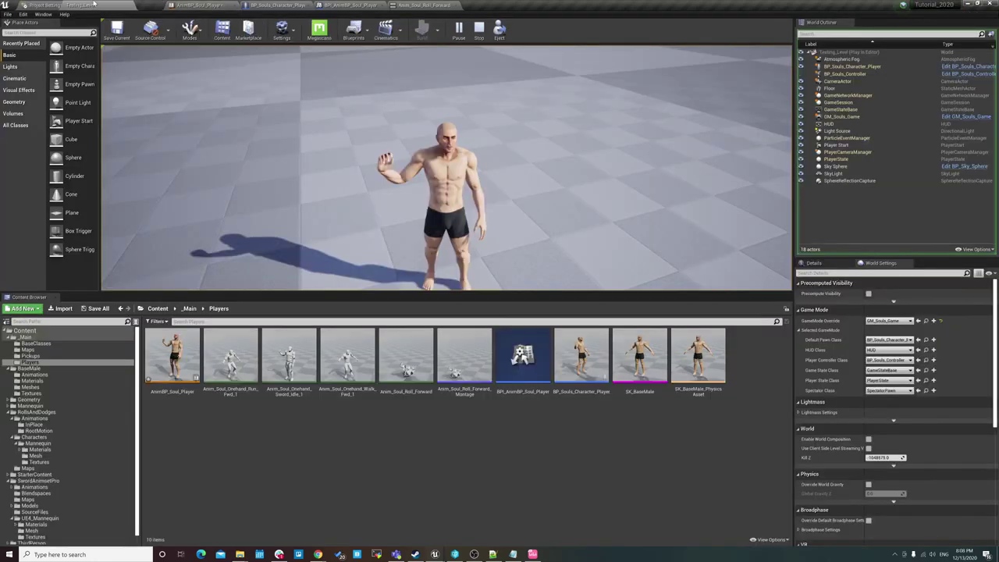
double_click(450, 354)
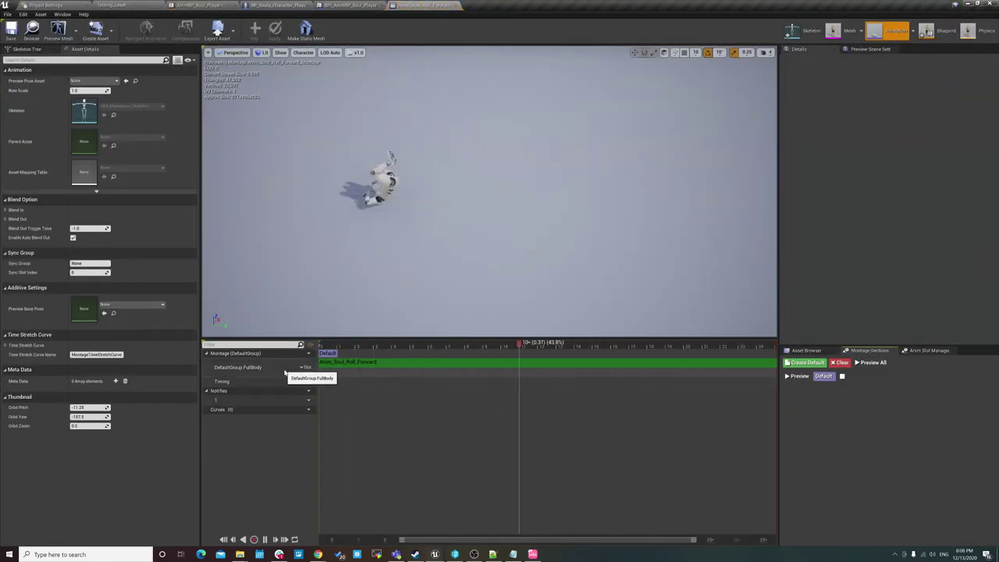
click(191, 5)
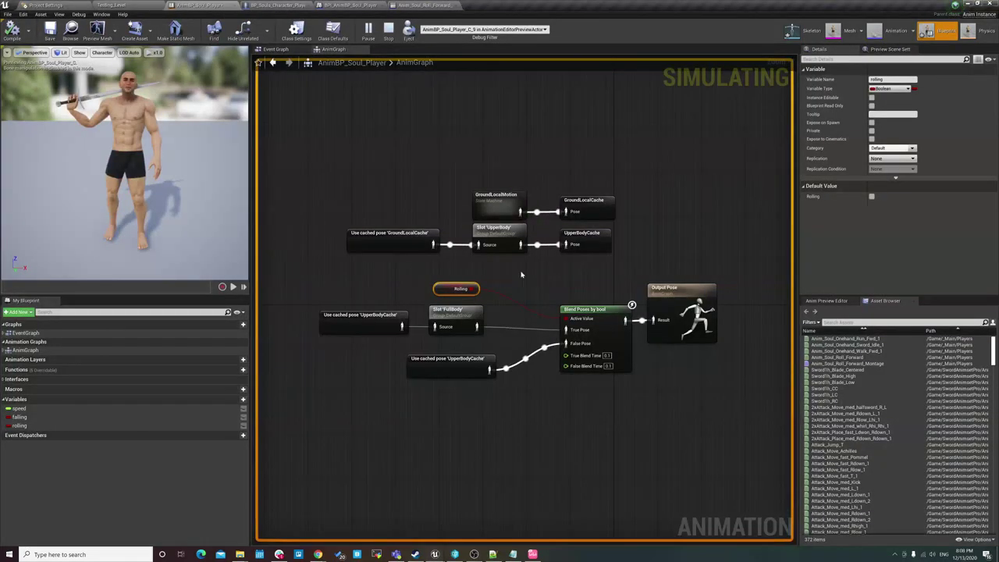
click(454, 316)
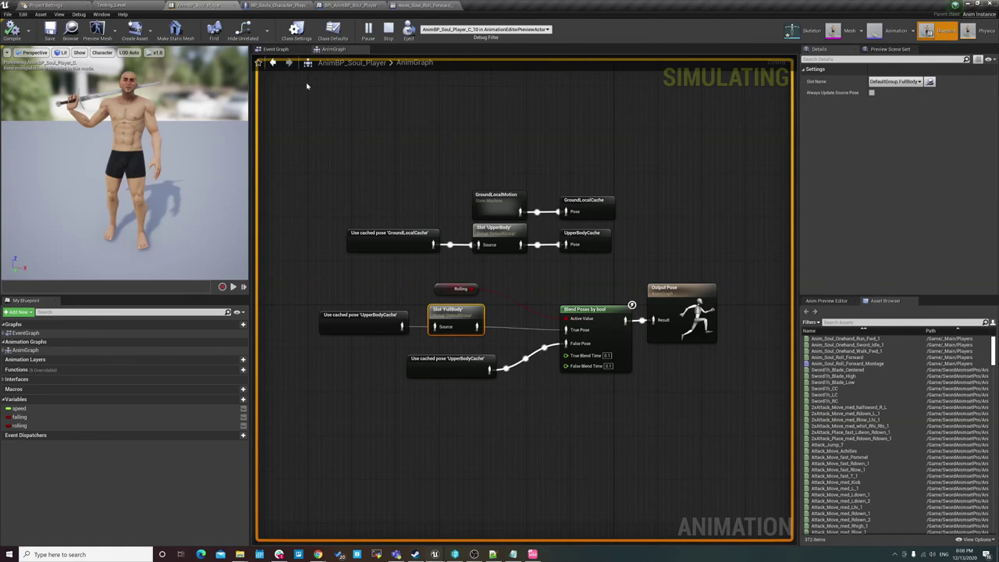
click(277, 50)
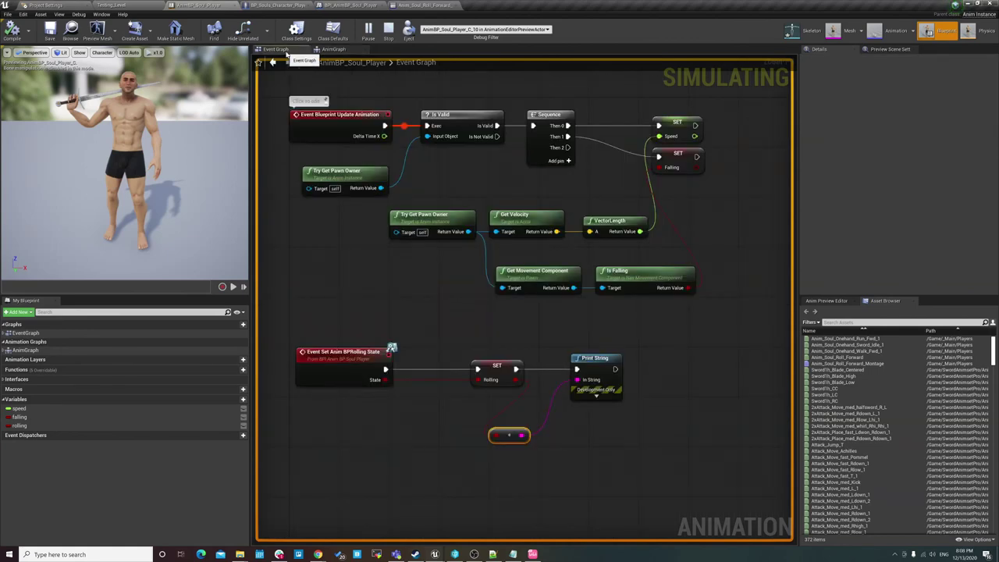
Select the Event Set Anim BPRolling State node, then switch to the BP_Souls_Character_Player blueprint
click(392, 349)
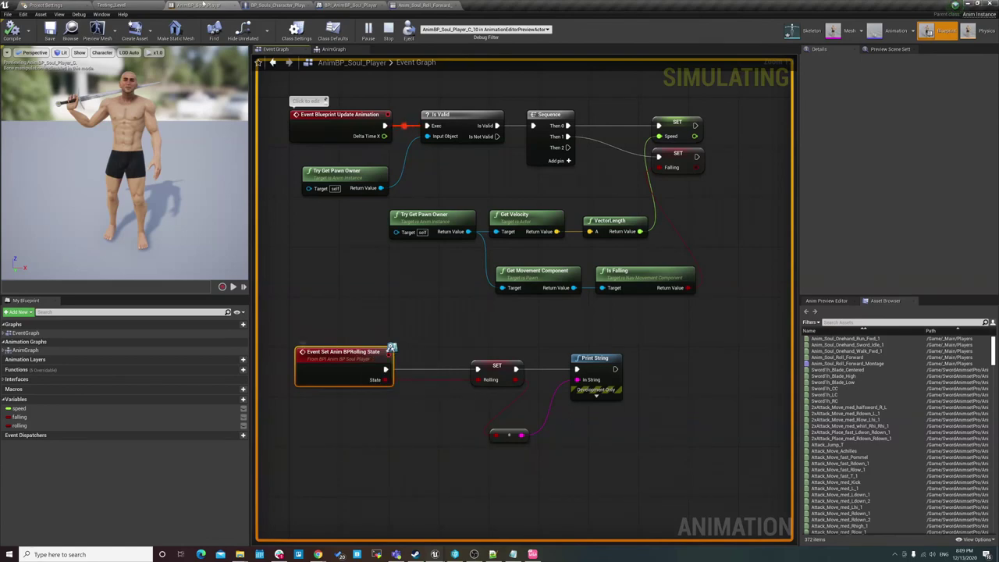
click(273, 5)
Zoom into the InputAction Roll chain and review its Set Anim BPRolling State nodes
scroll(339, 369, down, 5)
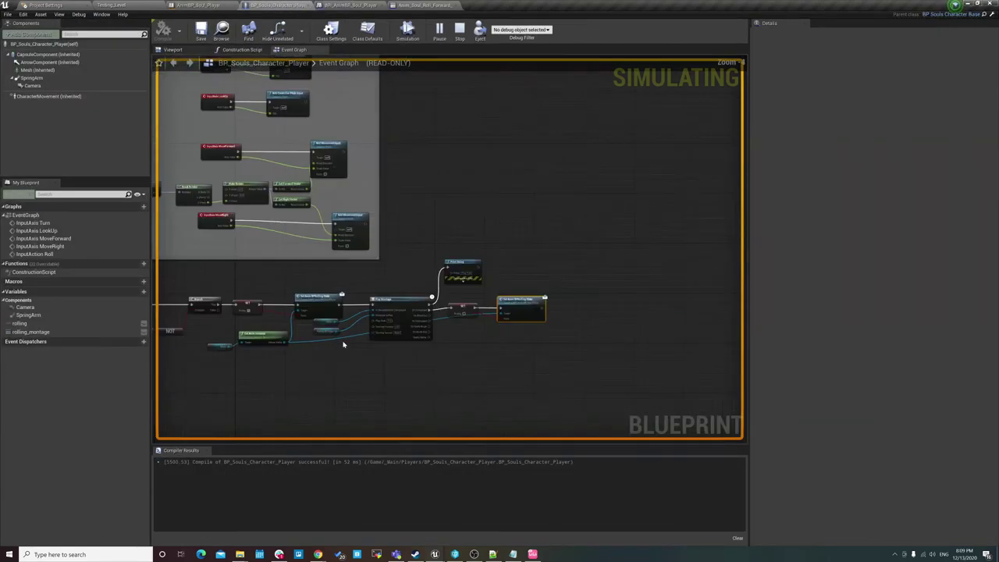
scroll(339, 369, up, 2)
scroll(434, 372, up, 1)
scroll(495, 366, up, 1)
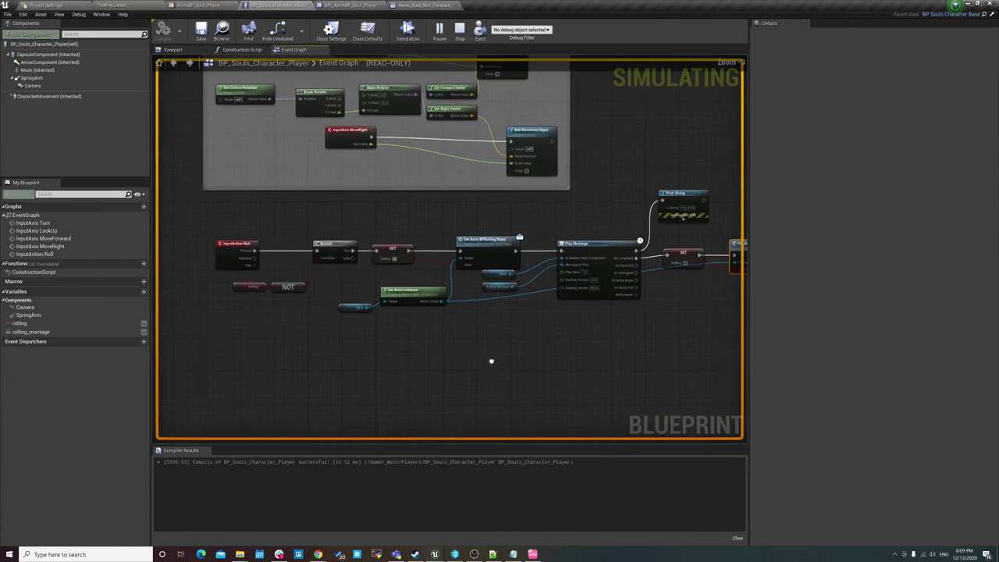
scroll(491, 357, up, 1)
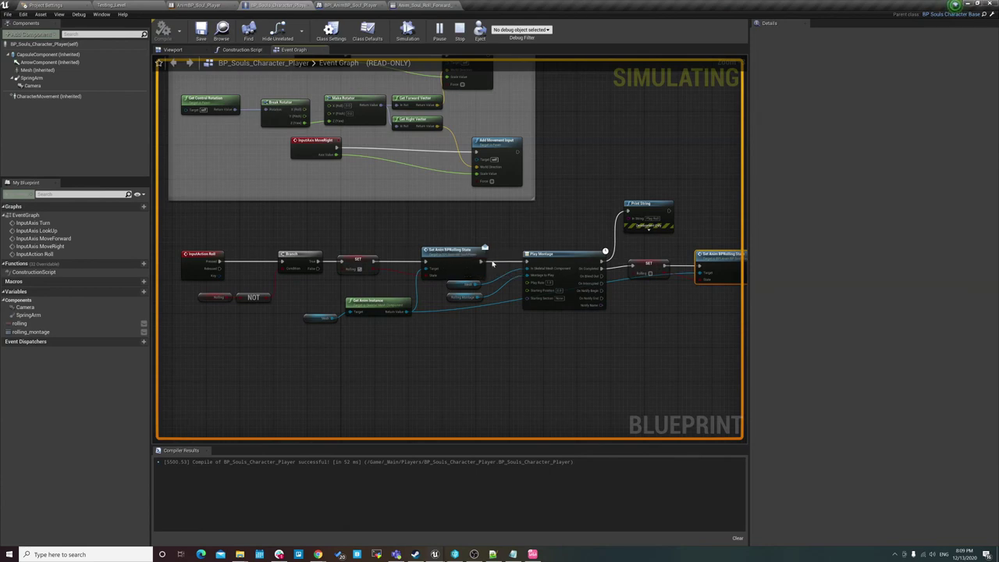
click(468, 259)
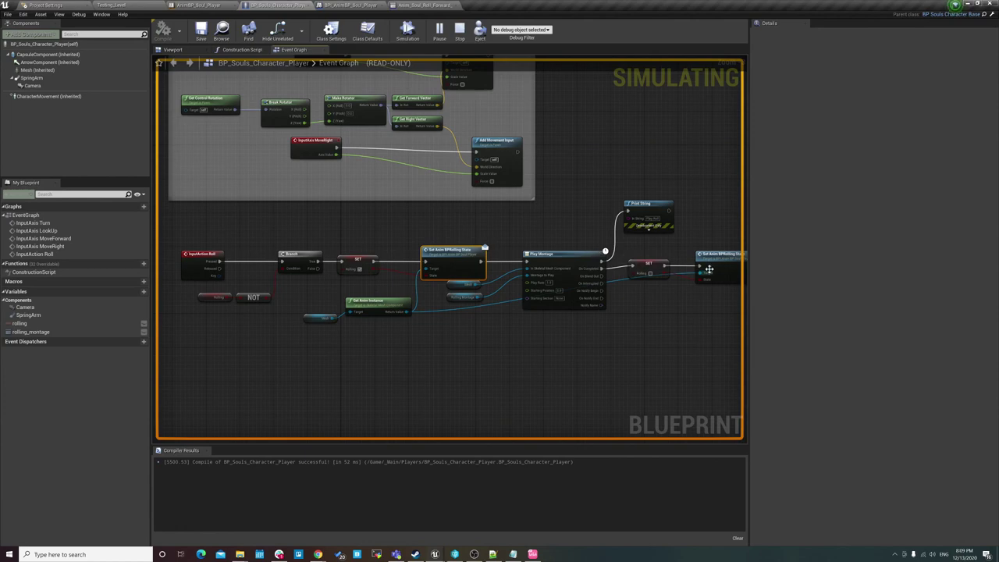
right_drag(708, 269, 633, 263)
Check the project input settings, return to the Testing_Level editor, and bring up OBS
click(46, 5)
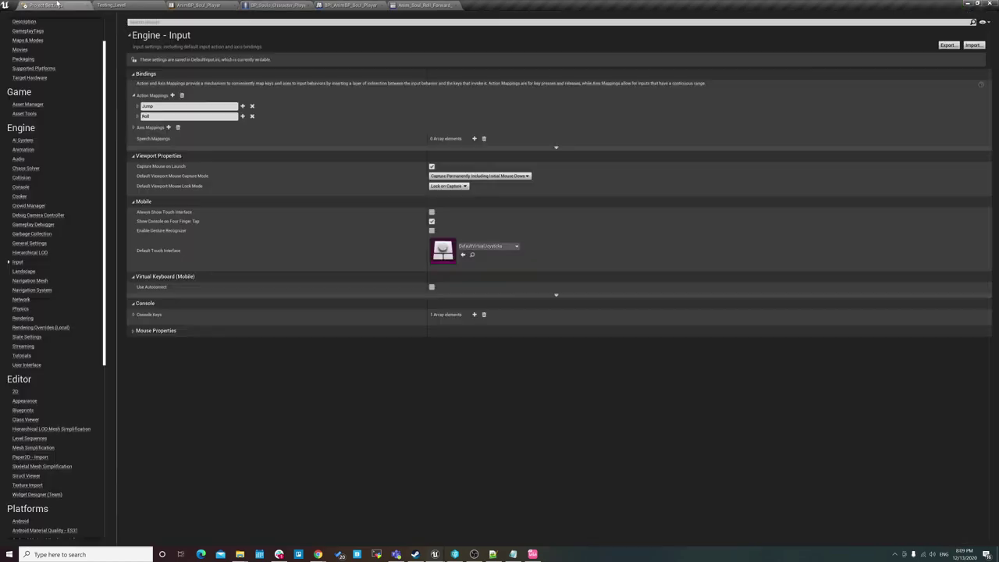
click(113, 5)
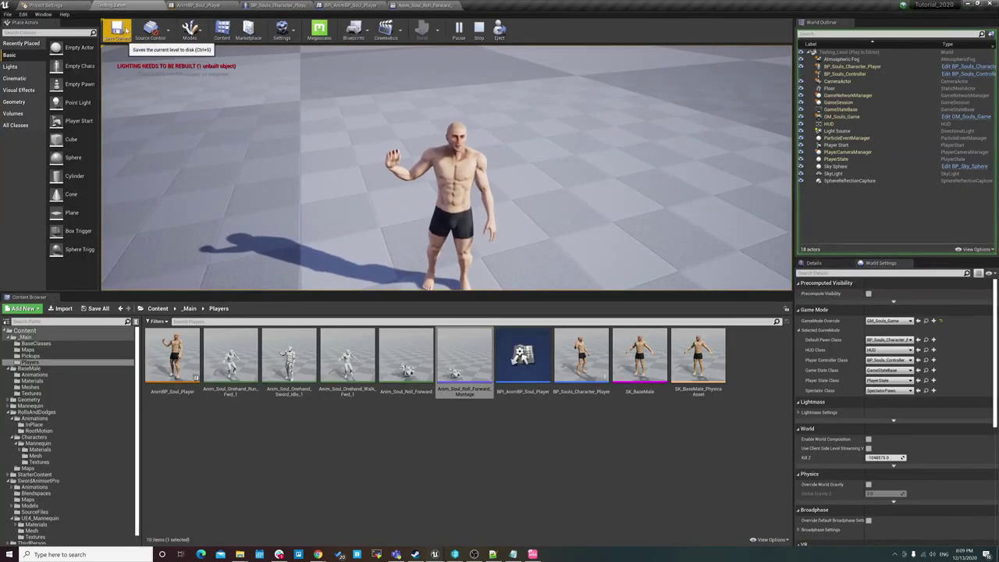
click(470, 454)
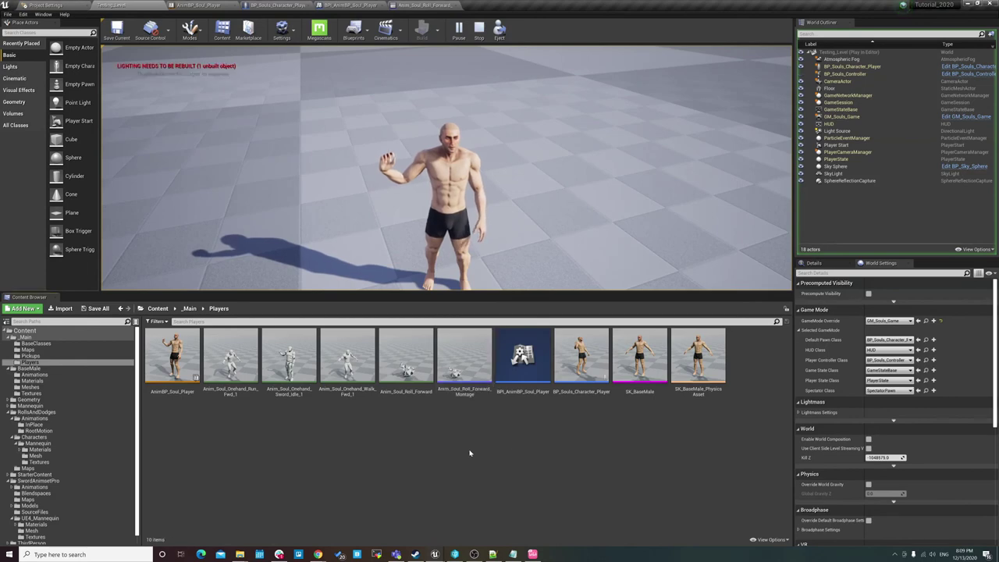
click(474, 554)
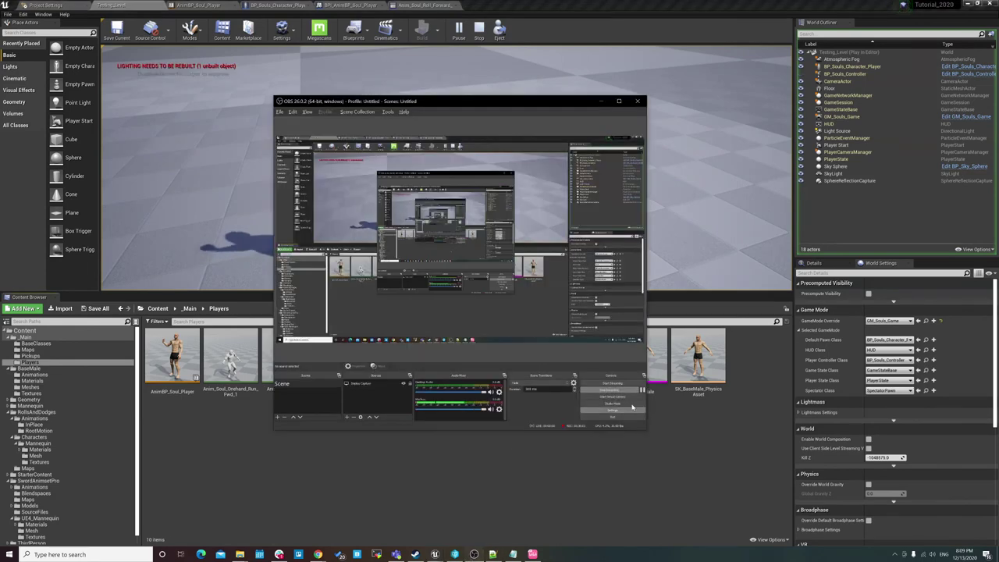